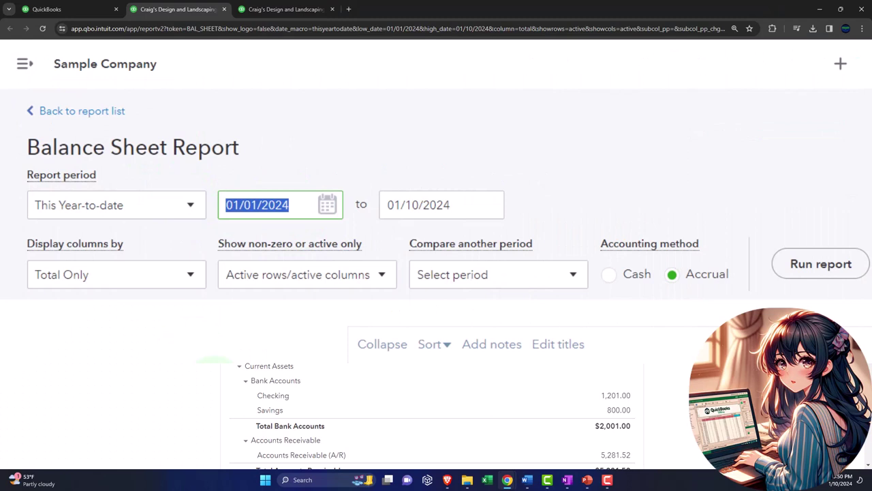
# Step: Run the Balance Sheet report for the period 01/01/2023 to 12/31/2023
pyautogui.write('010123')
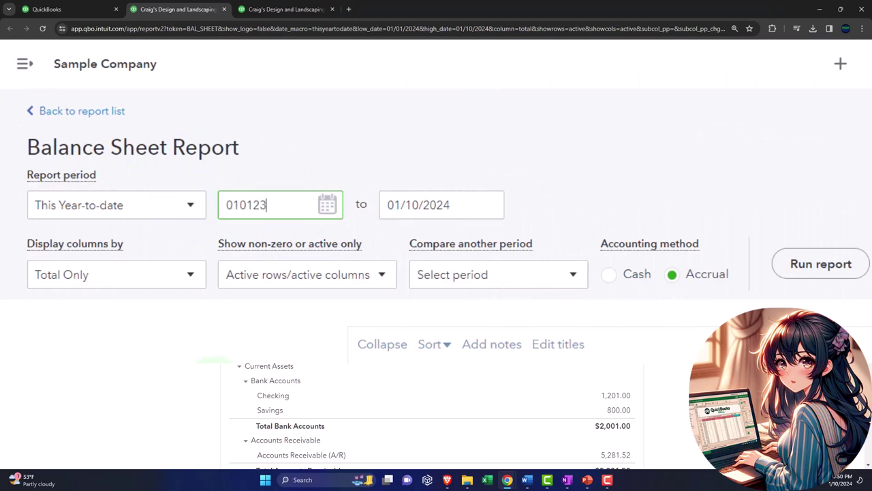
pyautogui.press('Tab')
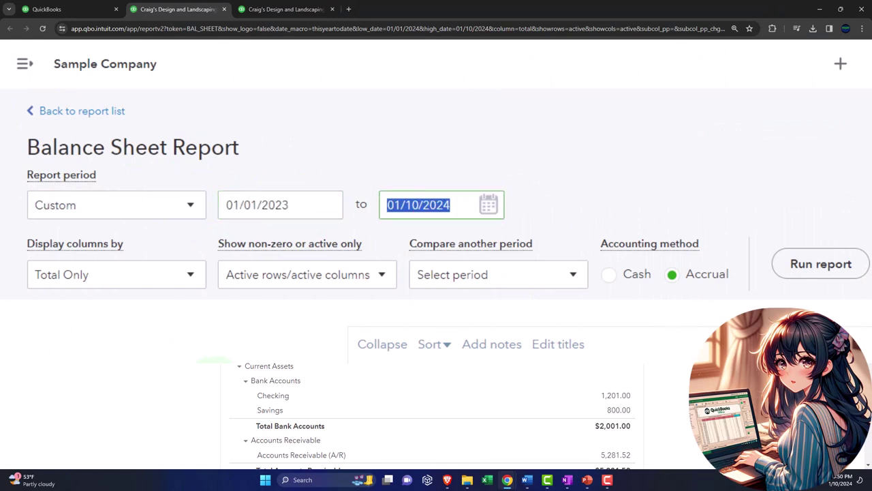
pyautogui.write('123123')
pyautogui.press('Tab')
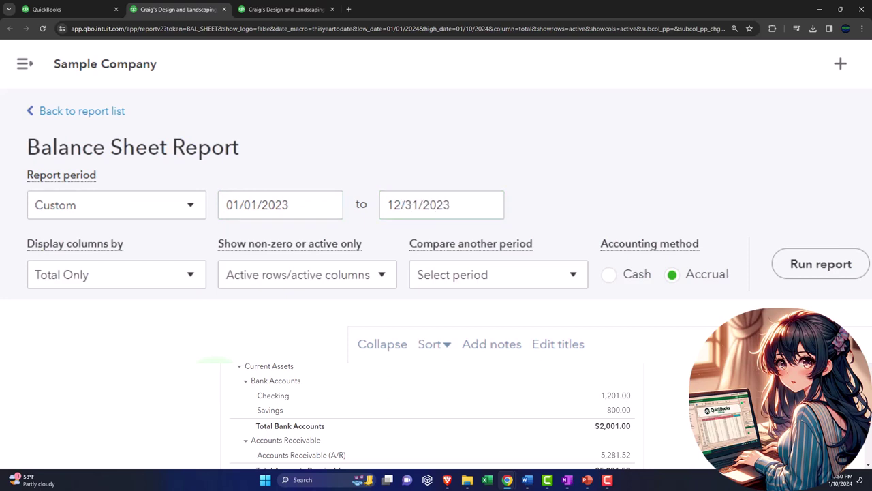
pyautogui.click(820, 264)
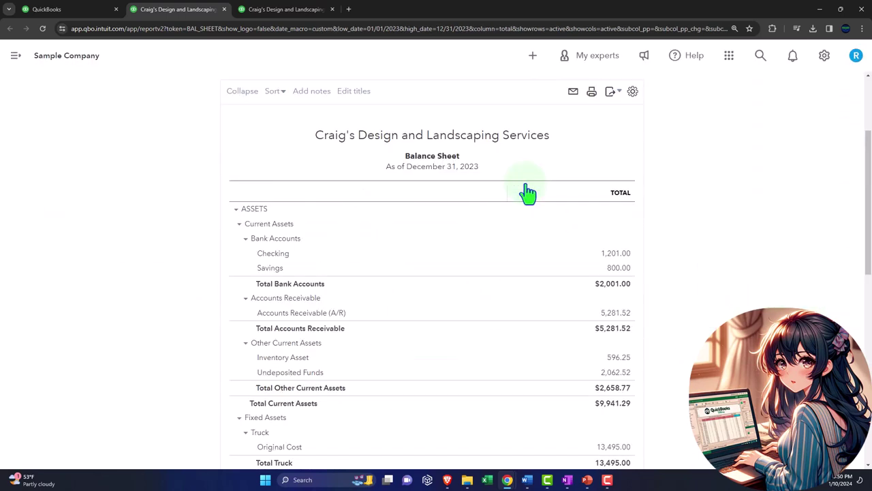
# Step: Collapse the navigation menu on the Profit and Loss report and run it for 01/01/2023 to 12/31/2023
pyautogui.click(286, 9)
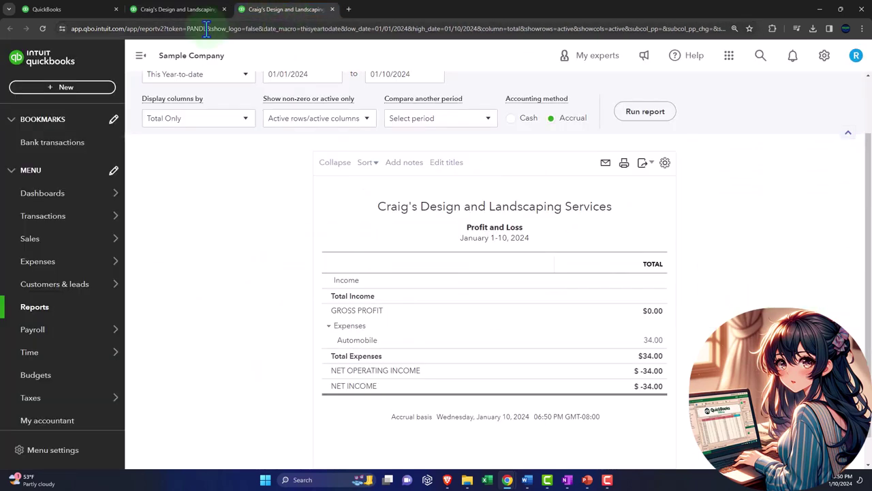
pyautogui.click(141, 55)
pyautogui.scroll(2, 150, 150)
pyautogui.click(176, 144)
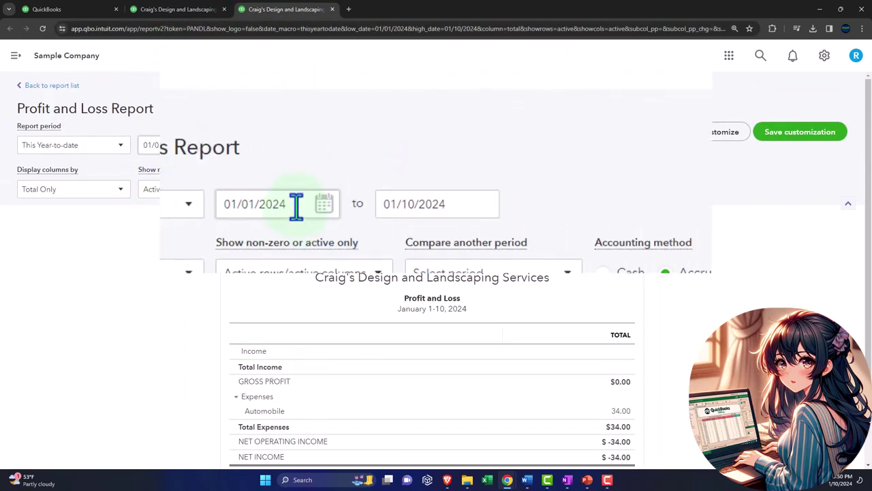
pyautogui.click(296, 204)
pyautogui.write('010123')
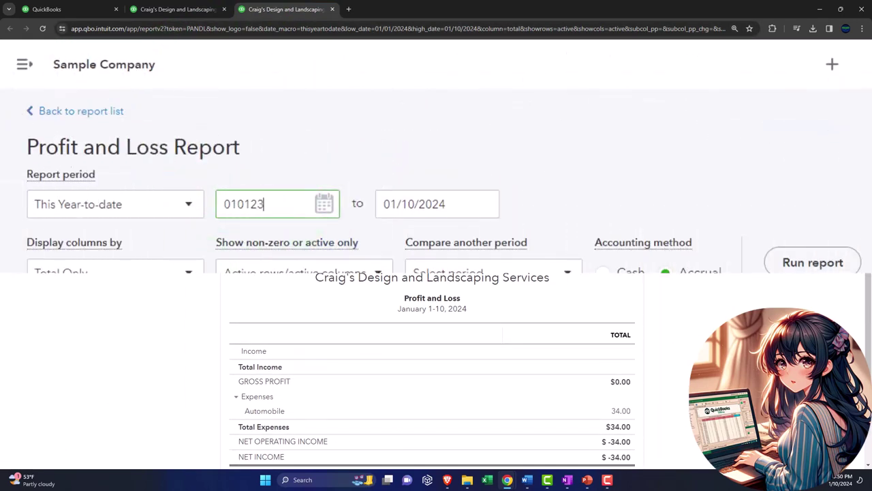
pyautogui.press('Tab')
pyautogui.write('12/31/2023')
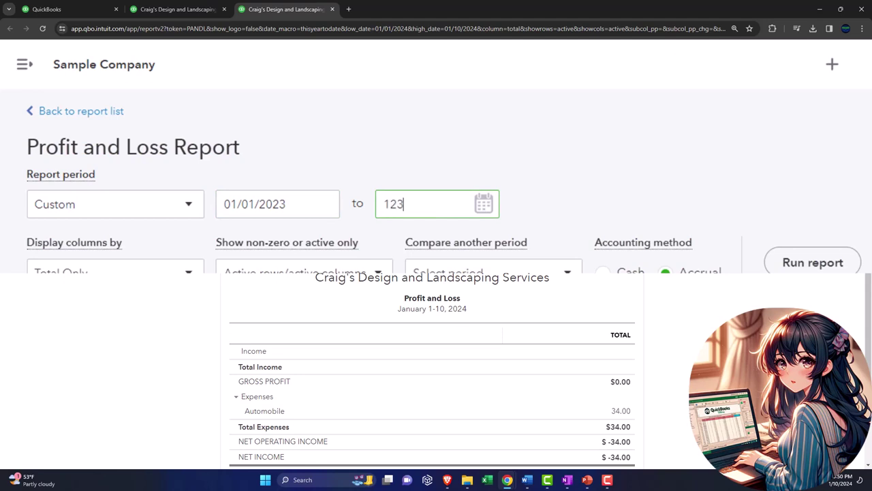
pyautogui.press('Tab')
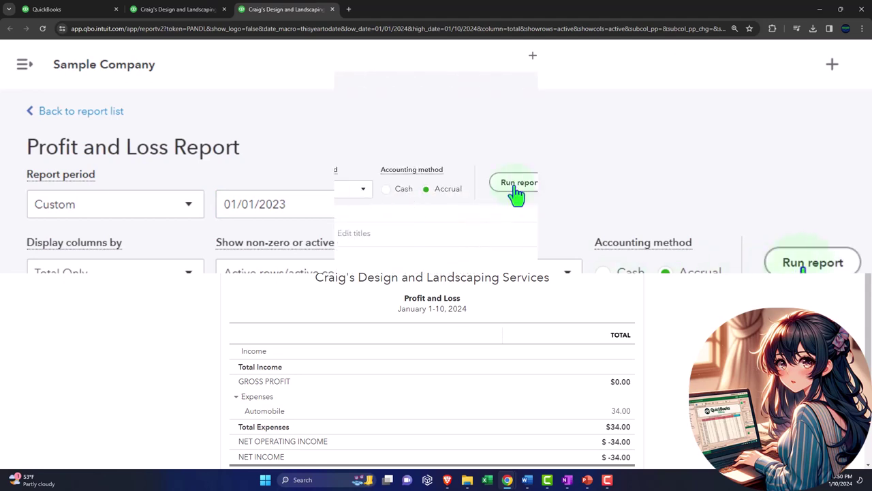
pyautogui.click(812, 262)
pyautogui.scroll(-2, 516, 194)
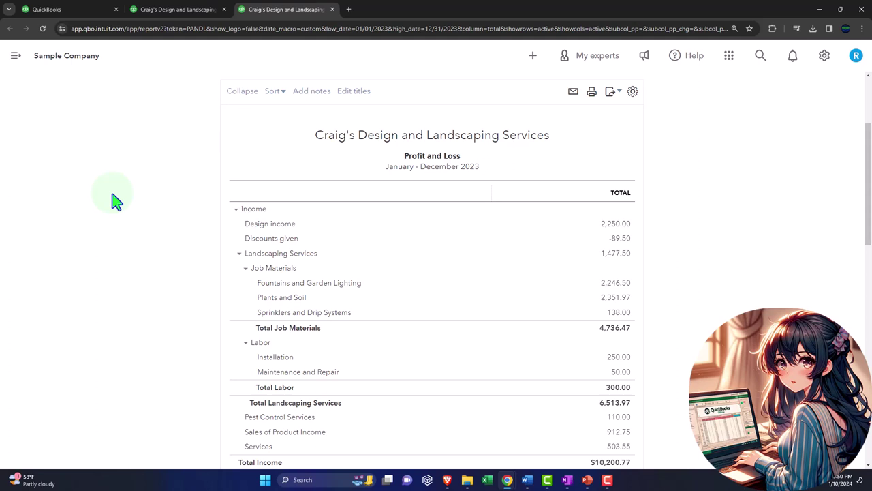
# Step: From the For my accountant section of the Reports list, open the Journal and General Ledger reports in separate browser tabs
pyautogui.click(87, 10)
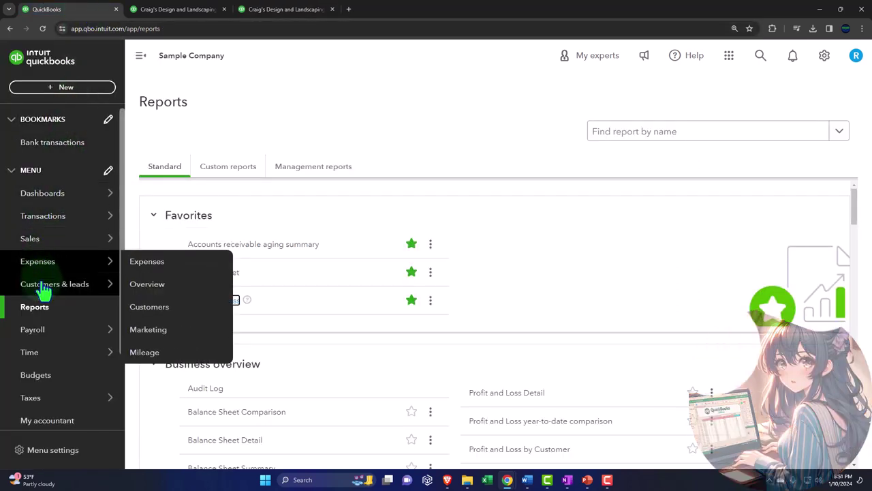
pyautogui.click(43, 313)
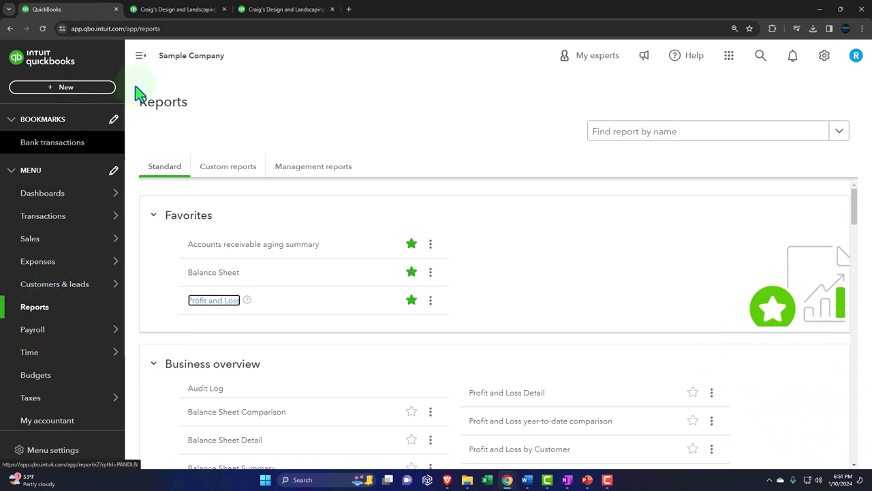
pyautogui.click(140, 60)
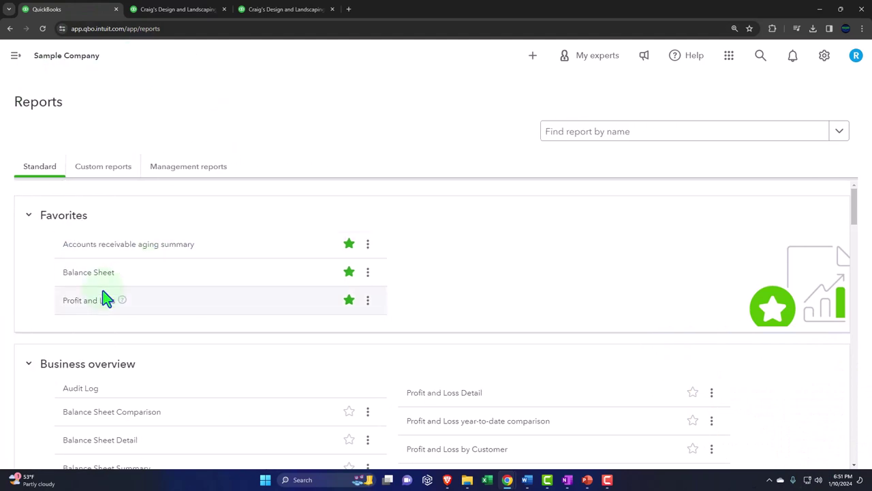
pyautogui.scroll(-2, 107, 298)
pyautogui.scroll(-10, 103, 300)
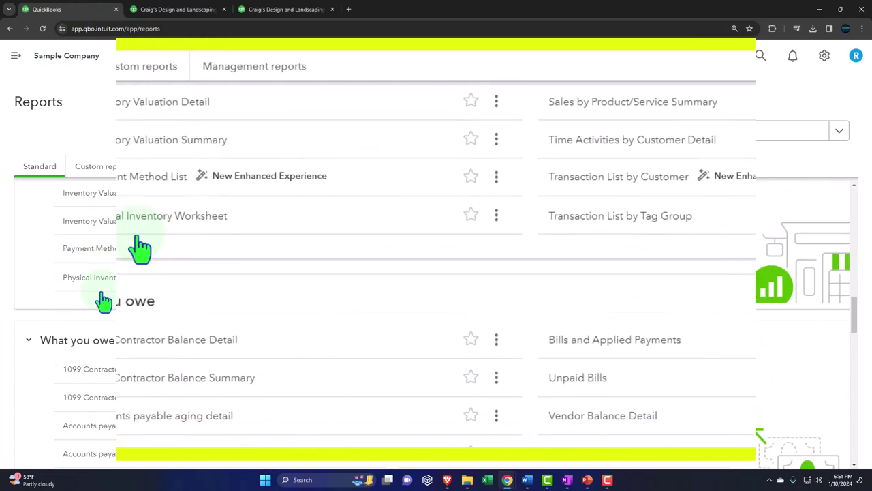
pyautogui.scroll(-15, 140, 249)
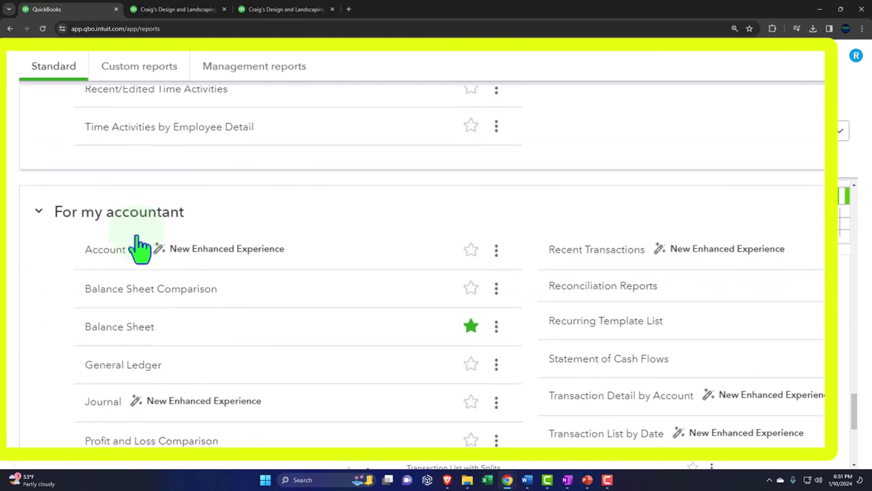
pyautogui.scroll(1, 137, 249)
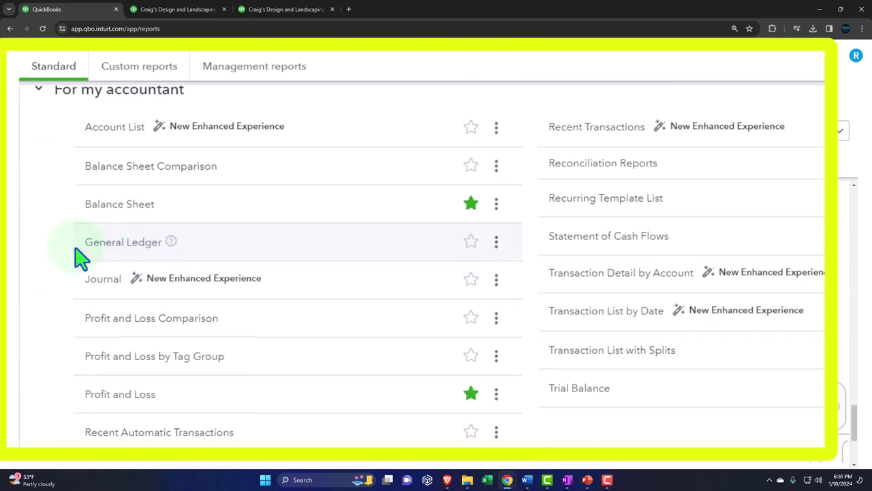
pyautogui.scroll(2, 49, 264)
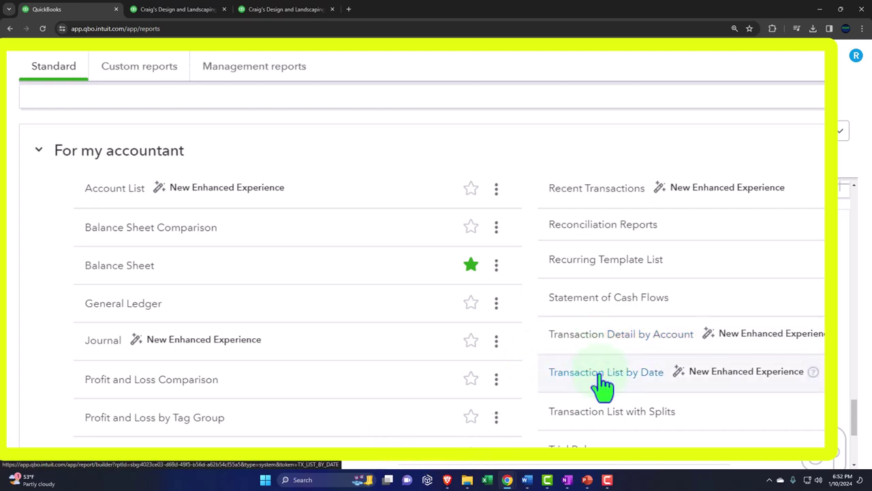
pyautogui.rightClick(107, 342)
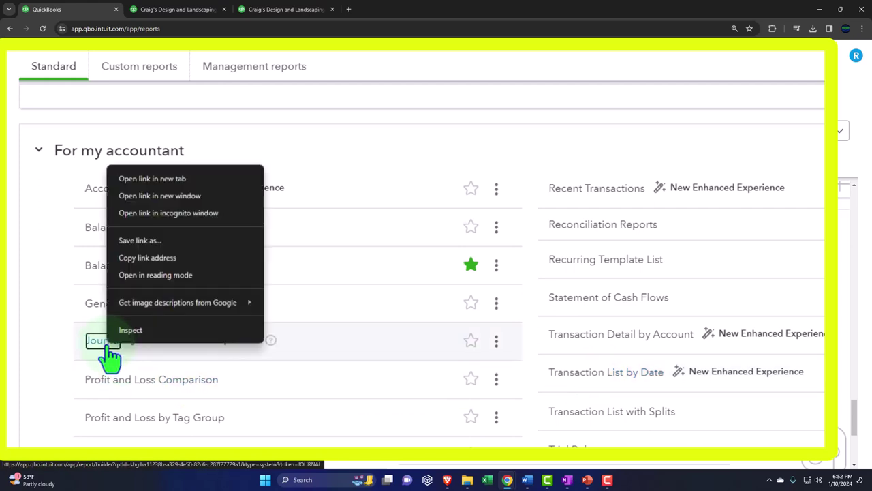
pyautogui.click(139, 179)
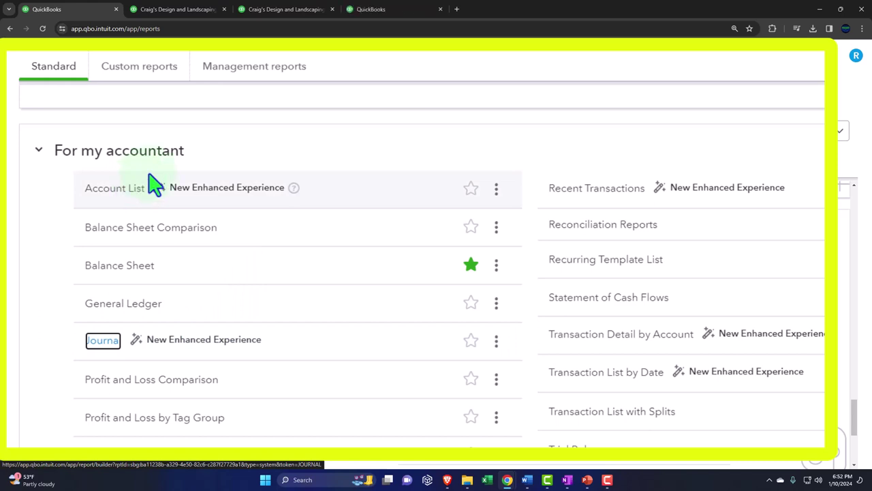
pyautogui.rightClick(131, 303)
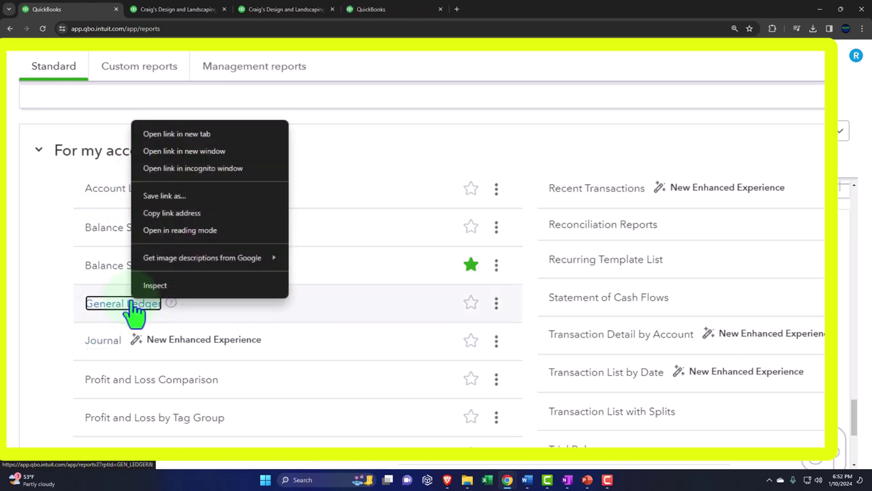
pyautogui.click(172, 134)
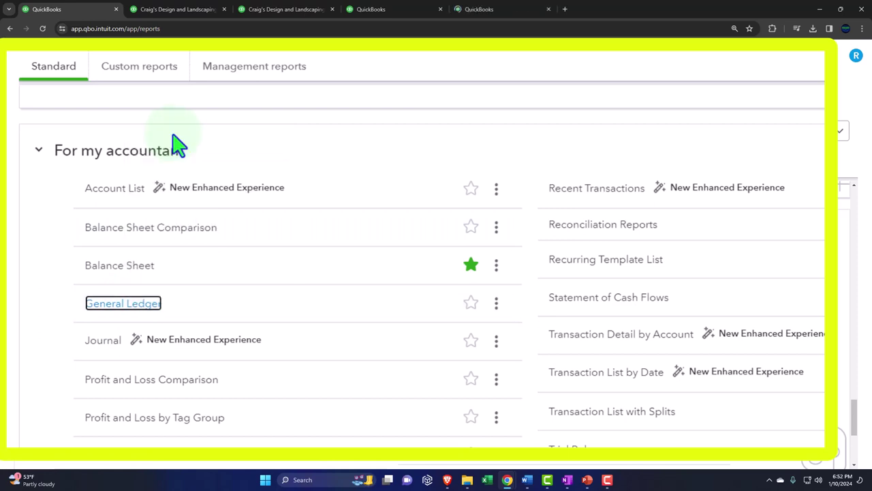
# Step: Open the Transaction Detail by Account and Transaction List by Date reports in separate browser tabs
pyautogui.rightClick(615, 338)
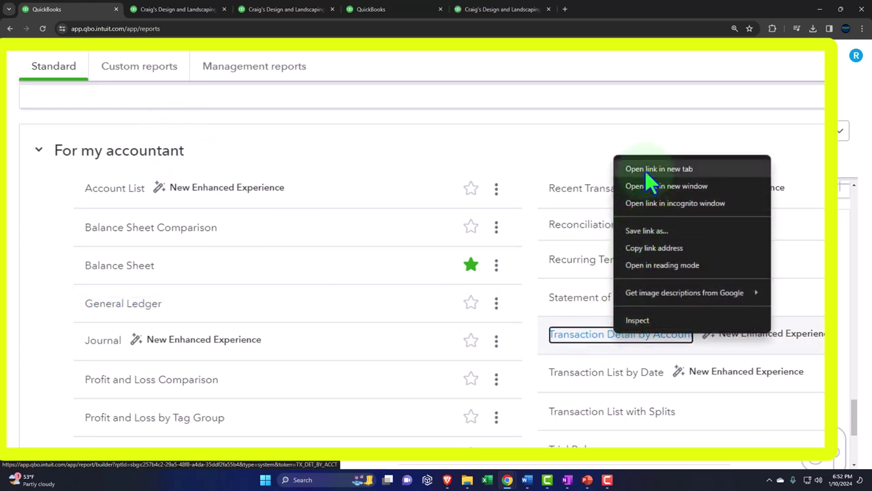
pyautogui.click(644, 170)
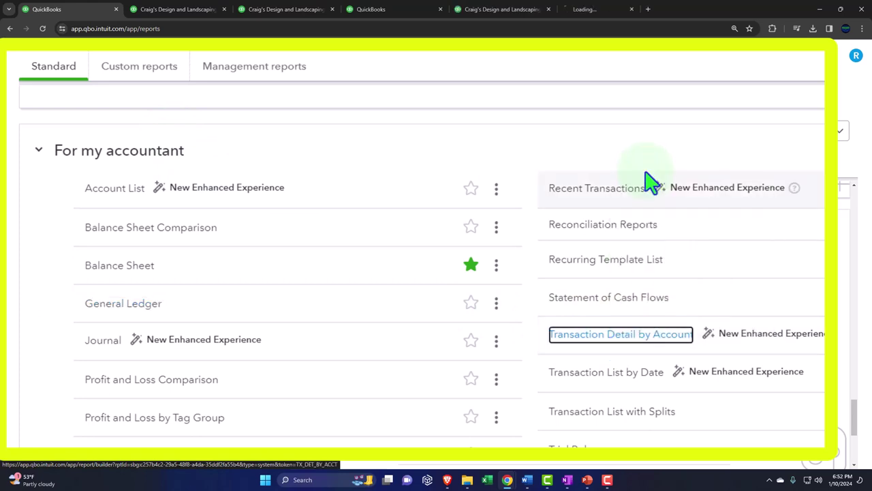
pyautogui.rightClick(623, 378)
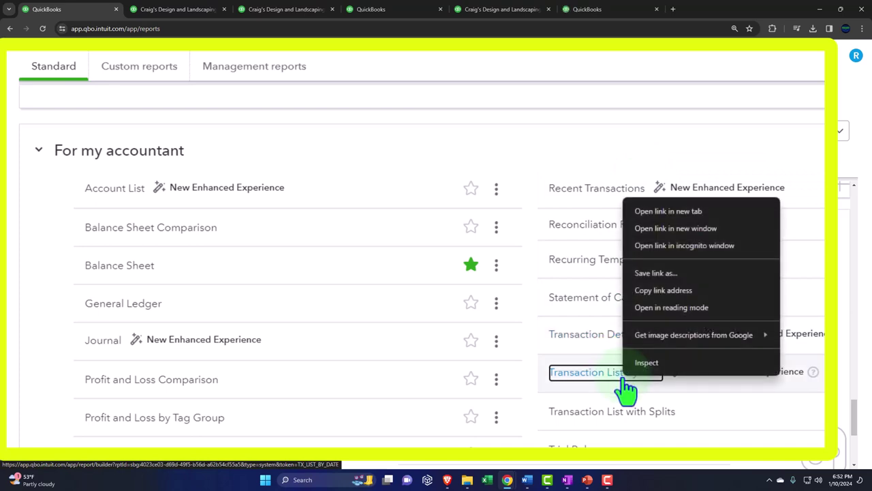
pyautogui.click(655, 213)
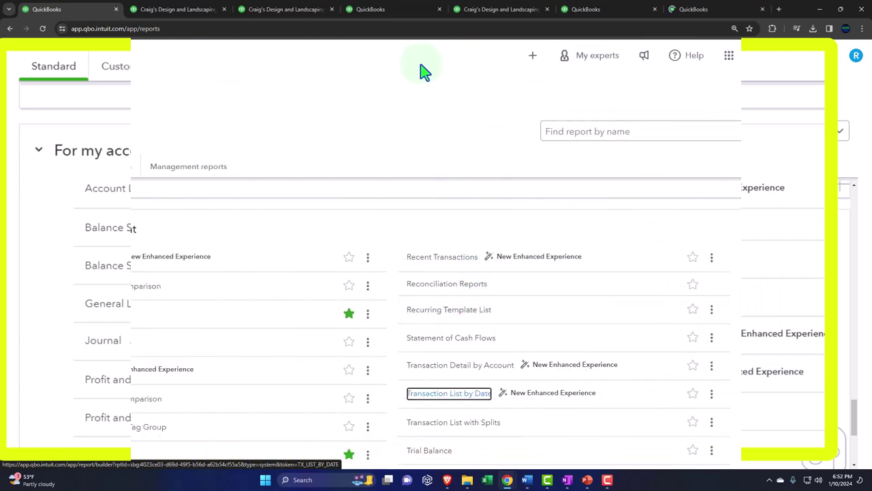
# Step: Dismiss the modern view introduction on the Journal report and move its browser tab to the end of the row
pyautogui.click(399, 12)
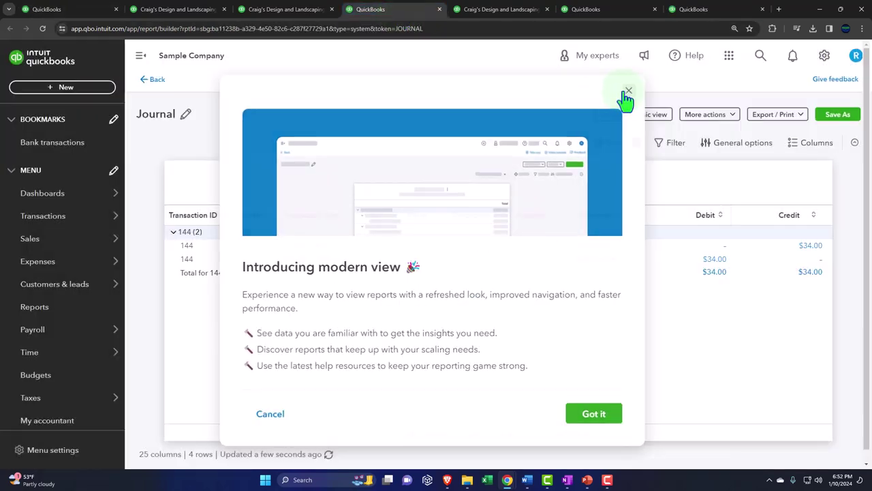
pyautogui.click(627, 91)
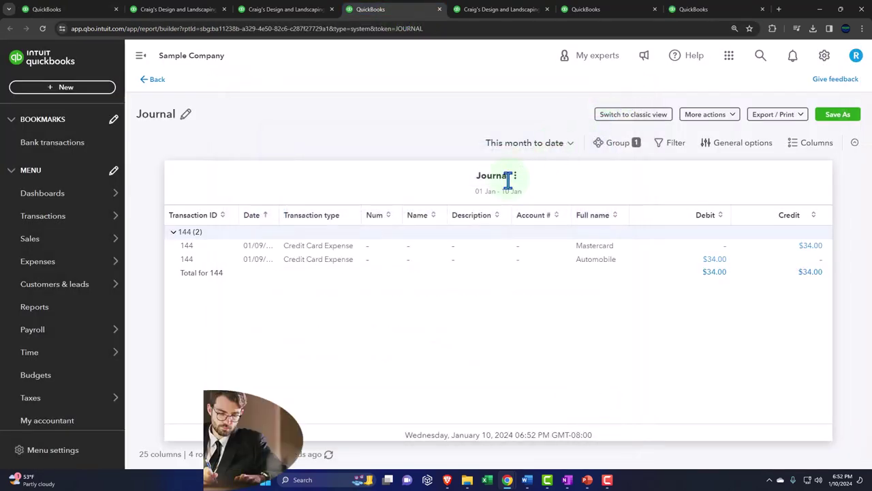
pyautogui.moveTo(407, 11); pyautogui.dragTo(698, 9)
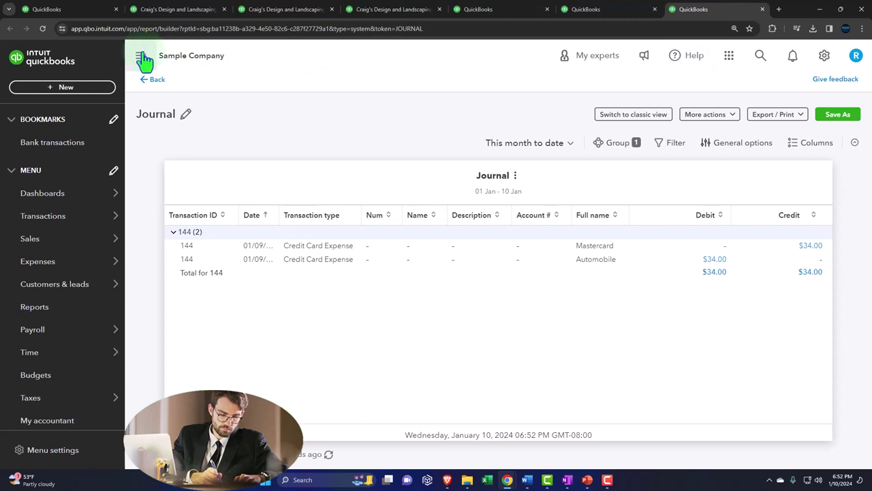
# Step: Collapse the Journal report's navigation menu and set its custom date range to 01/01/2023 through 12/31/2023
pyautogui.click(143, 59)
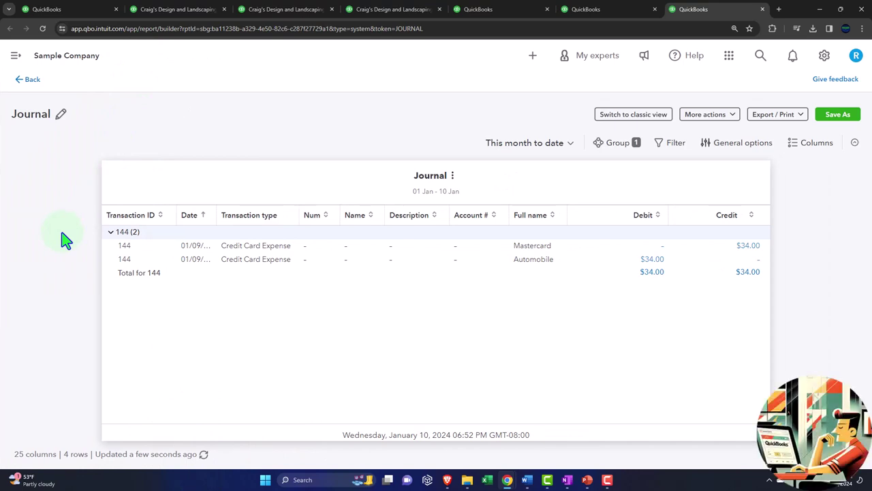
pyautogui.click(550, 150)
pyautogui.click(525, 169)
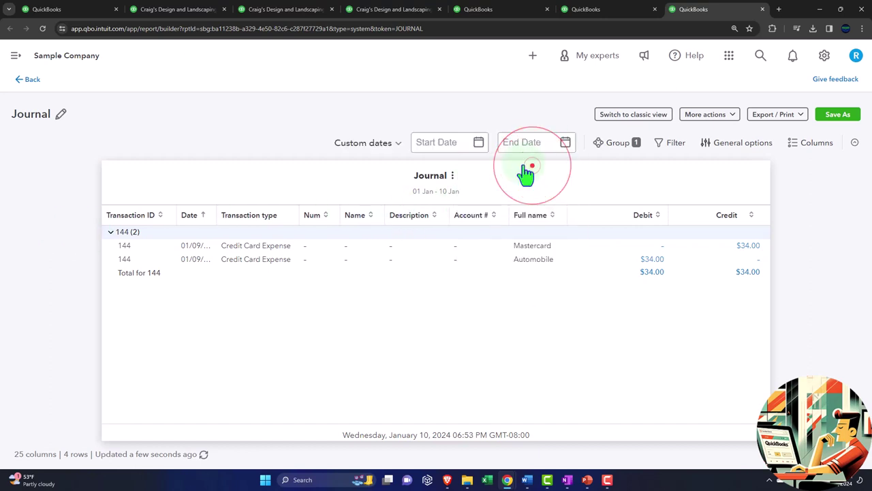
pyautogui.click(443, 141)
pyautogui.write('01/01/2023')
pyautogui.press('Tab')
pyautogui.write('12')
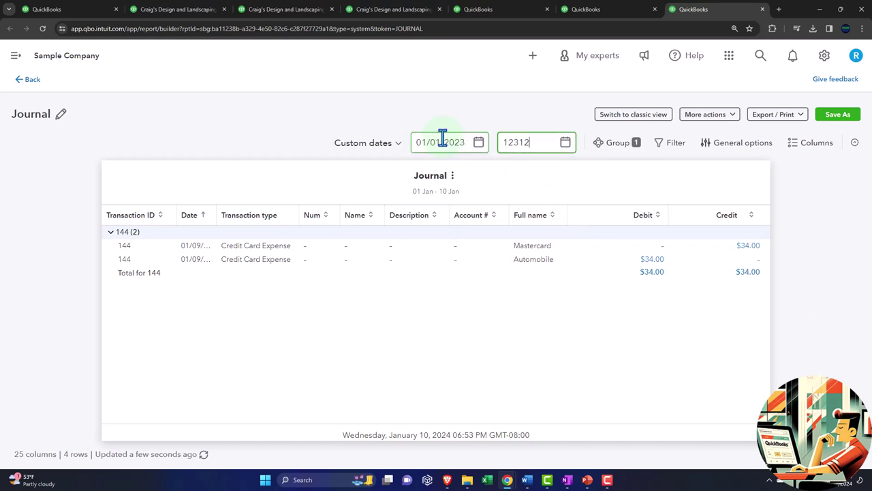
pyautogui.write('/31/2023')
pyautogui.press('Tab')
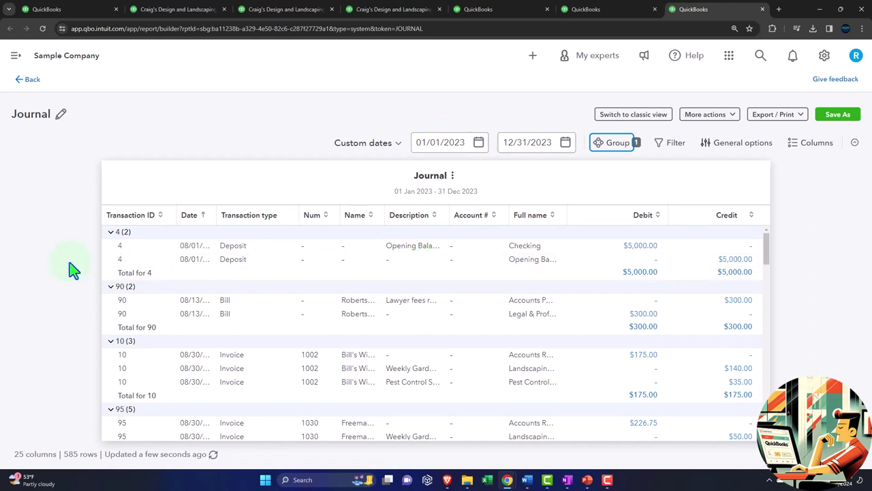
pyautogui.click(653, 244)
# Step: Dismiss the modern view introduction on the Transaction List by Date report and collapse its navigation menu
pyautogui.click(596, 10)
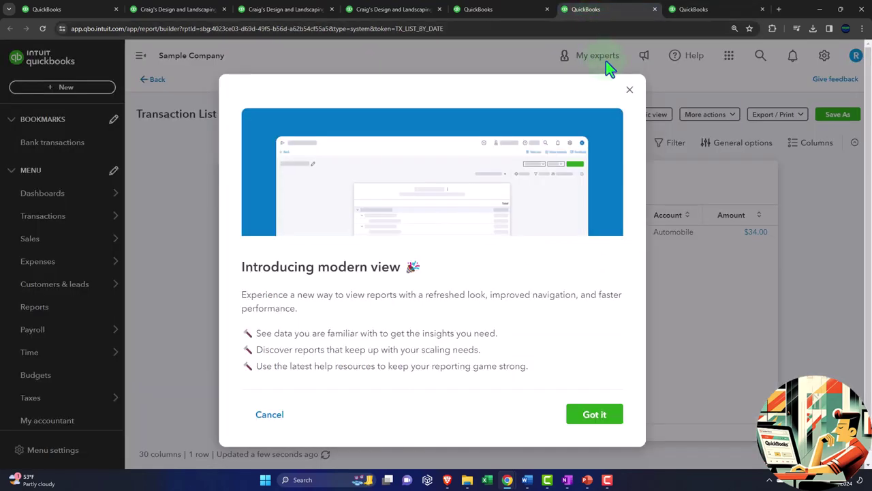
pyautogui.click(628, 90)
pyautogui.click(138, 64)
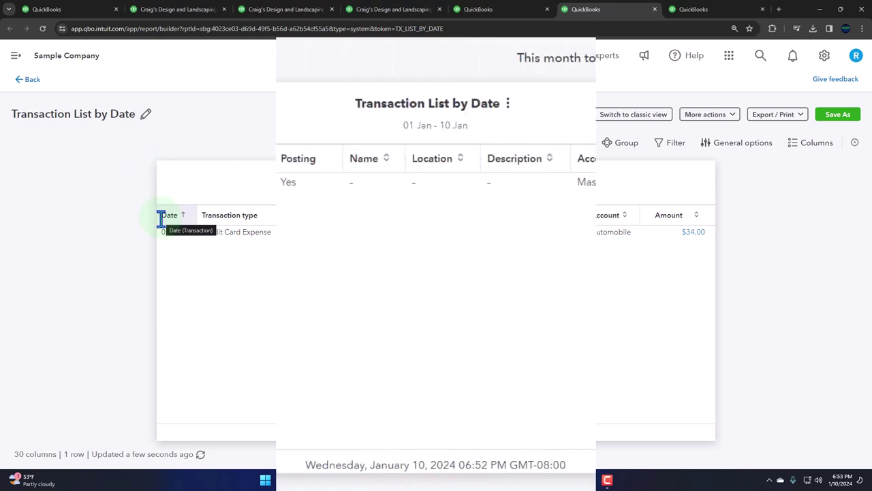
# Step: Set the Transaction List by Date report to custom dates from 01/01/2023 through 12/31/2023
pyautogui.click(566, 65)
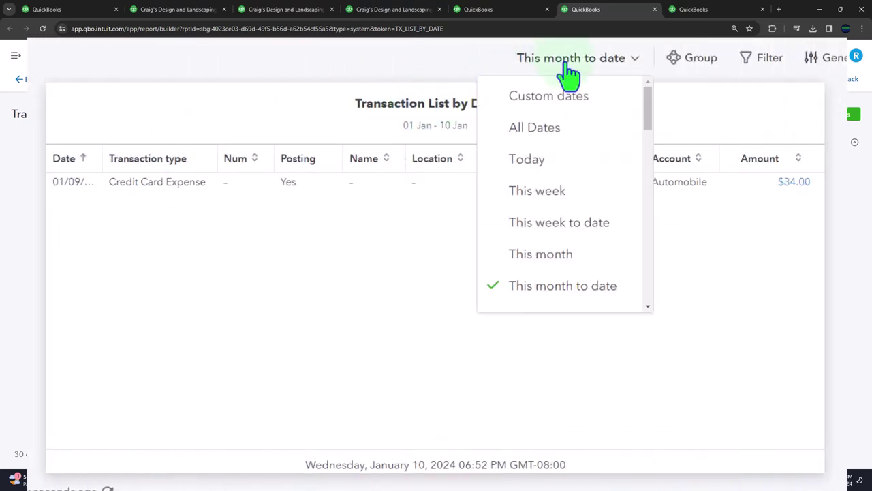
pyautogui.click(549, 98)
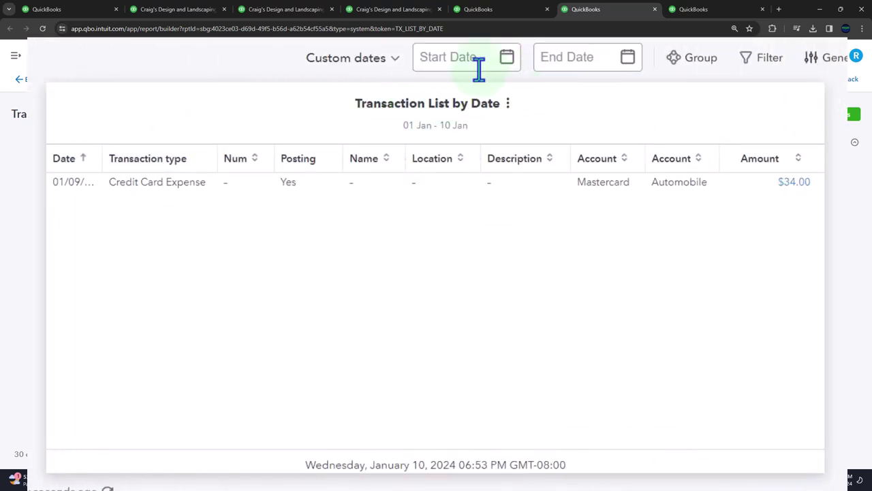
pyautogui.click(453, 59)
pyautogui.write('01/01/2023')
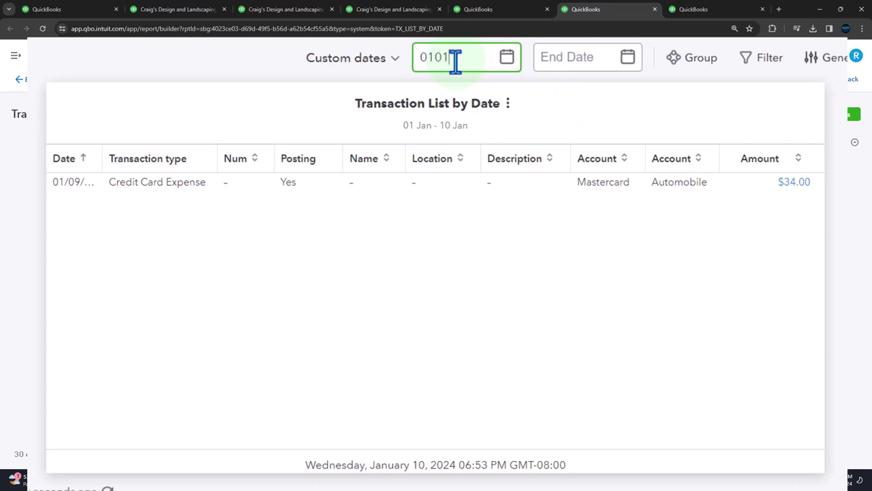
pyautogui.press('Tab')
pyautogui.write('12312')
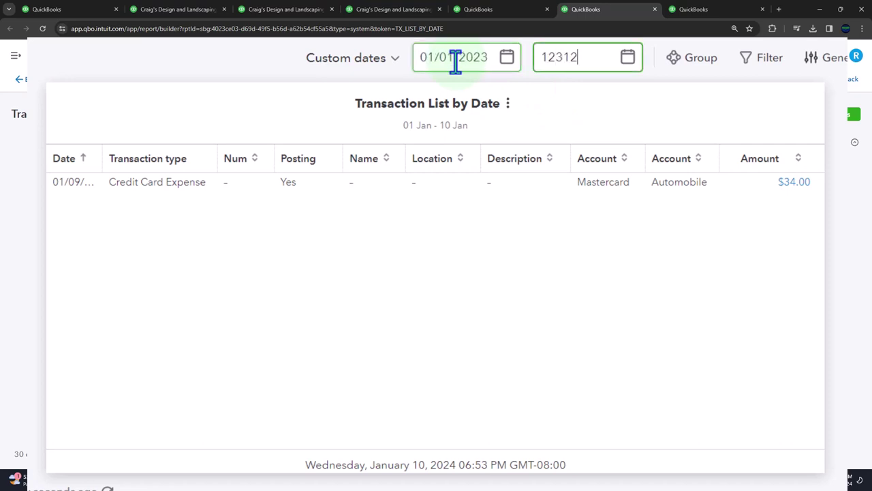
pyautogui.write('3023')
pyautogui.press('Tab')
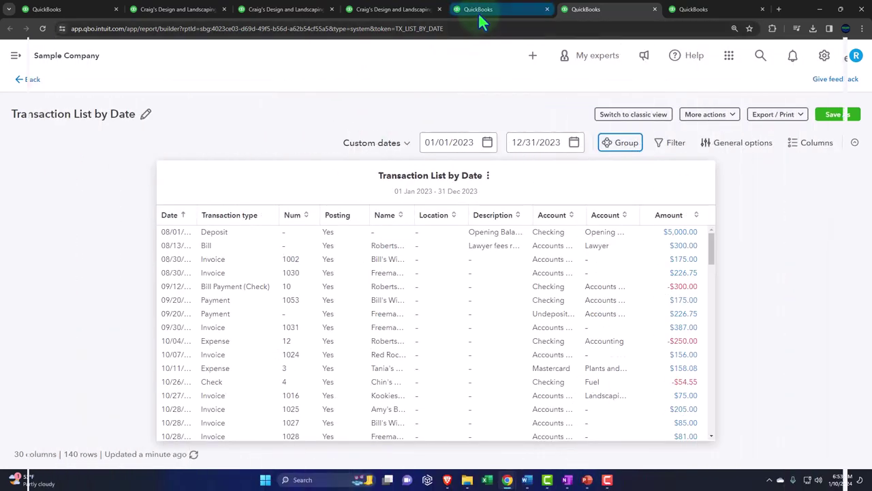
# Step: Dismiss the modern view introduction on the Transaction Detail by Account report and collapse its navigation menu
pyautogui.click(479, 10)
pyautogui.click(628, 91)
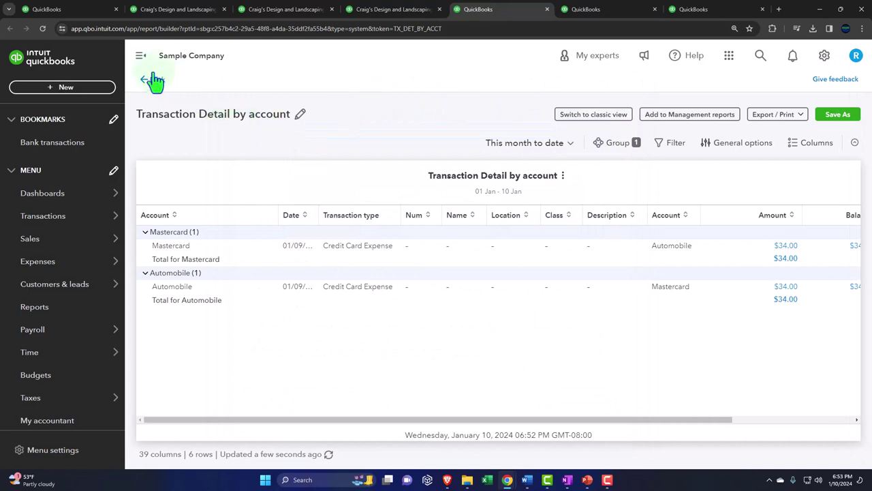
pyautogui.click(140, 55)
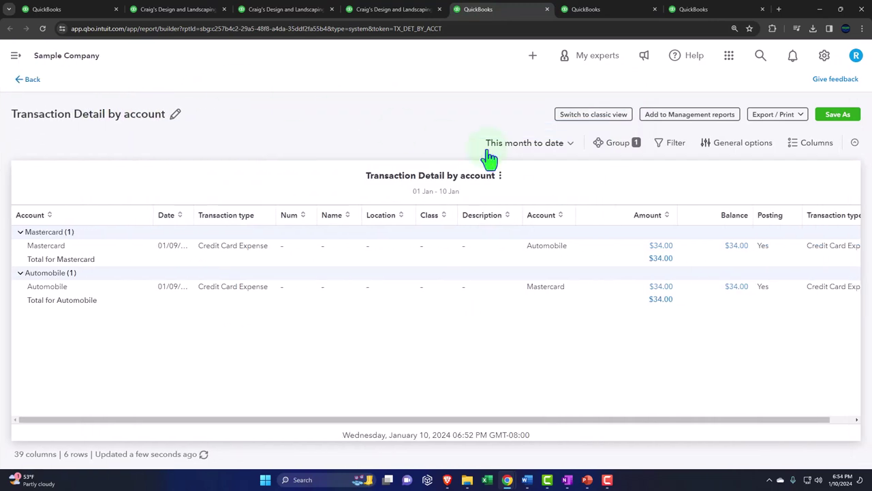
# Step: Set the Transaction Detail by Account report to custom dates from 01/01/2023 through 12/31/2023
pyautogui.click(569, 146)
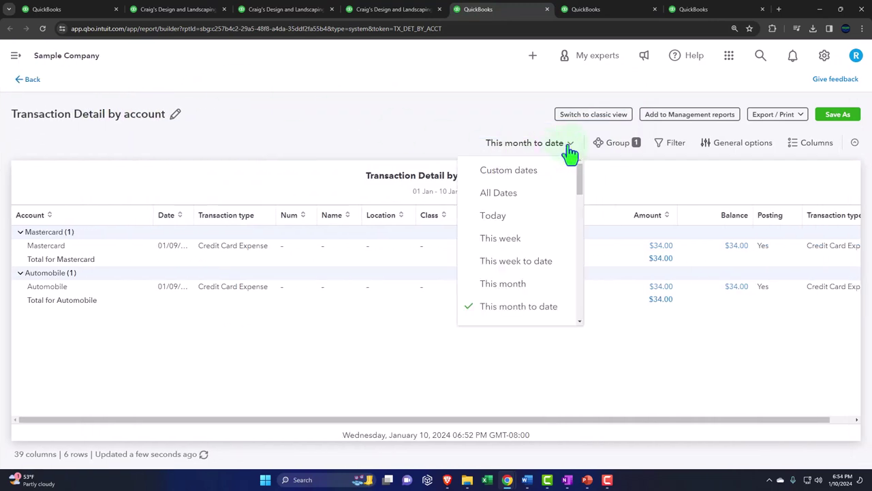
pyautogui.click(540, 173)
pyautogui.click(436, 142)
pyautogui.write('0')
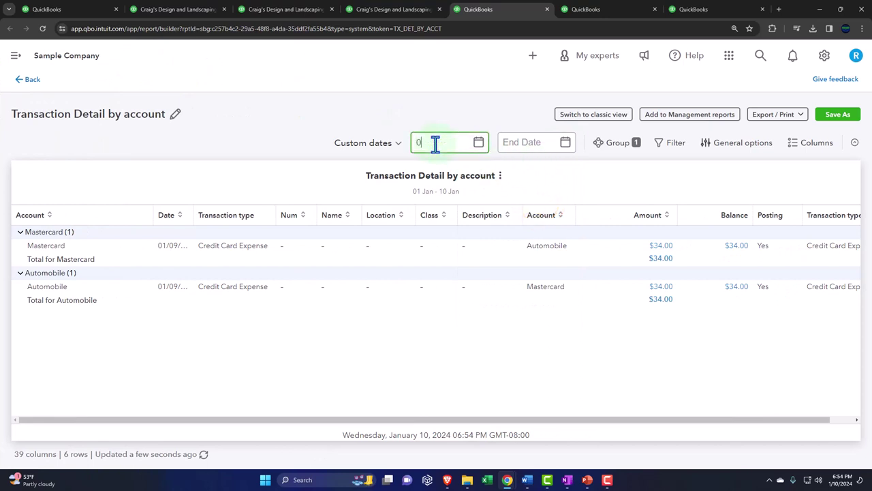
pyautogui.write('10123')
pyautogui.press('Tab')
pyautogui.write('123123')
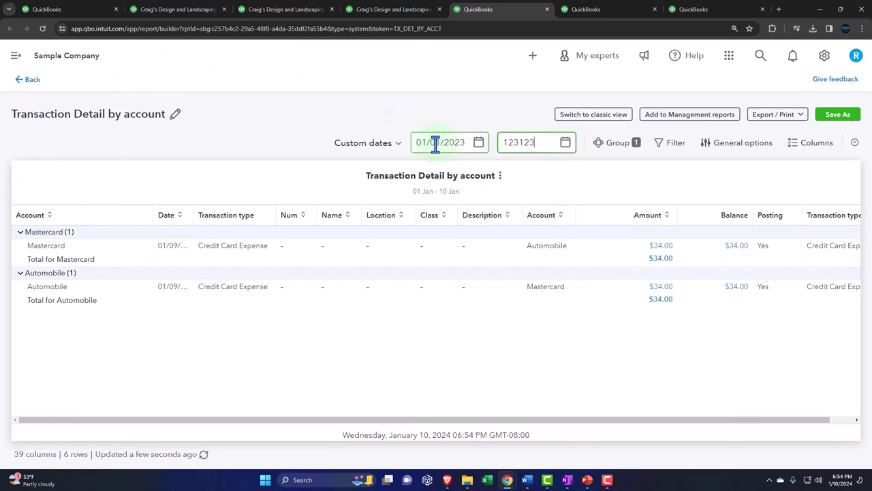
pyautogui.press('Tab')
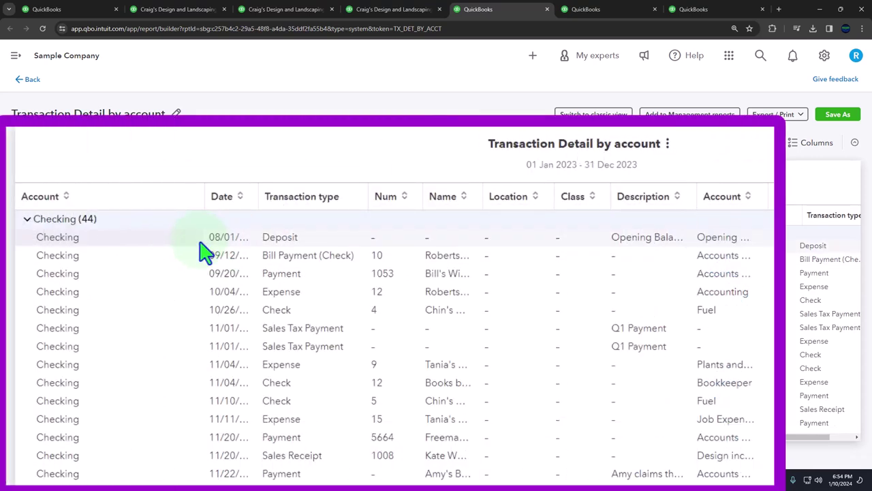
# Step: Collapse the Checking group in the Transaction Detail by Account report and look over the account groups below it
pyautogui.click(29, 224)
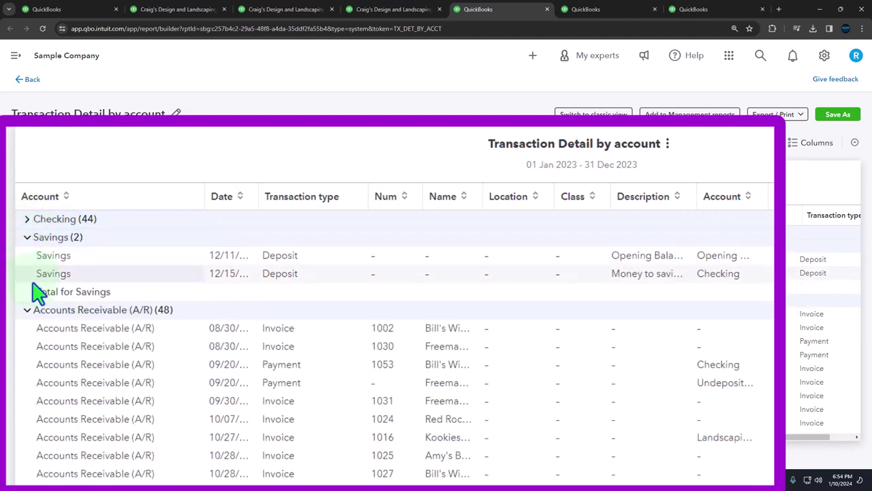
pyautogui.scroll(-8, 34, 282)
pyautogui.scroll(5, 38, 286)
pyautogui.scroll(3, 44, 289)
# Step: Collapse the General Ledger's navigation menu and run the report for 01/01/2023 to 12/31/2023
pyautogui.click(383, 15)
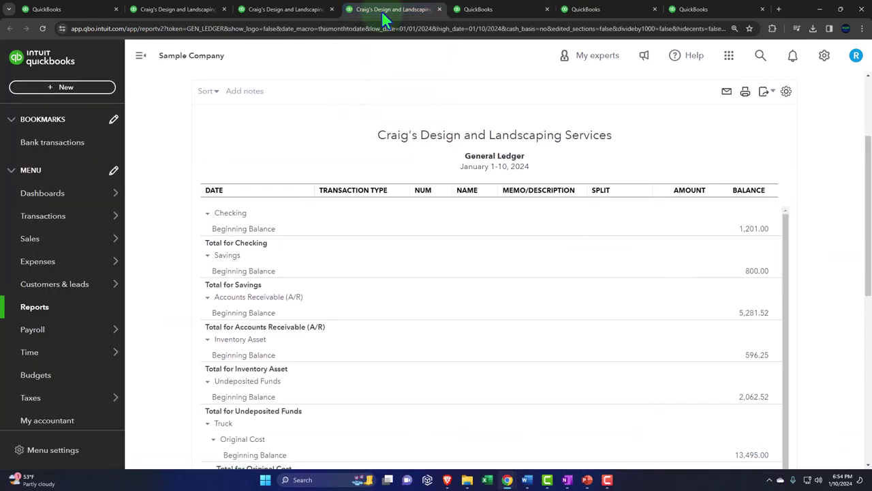
pyautogui.click(141, 57)
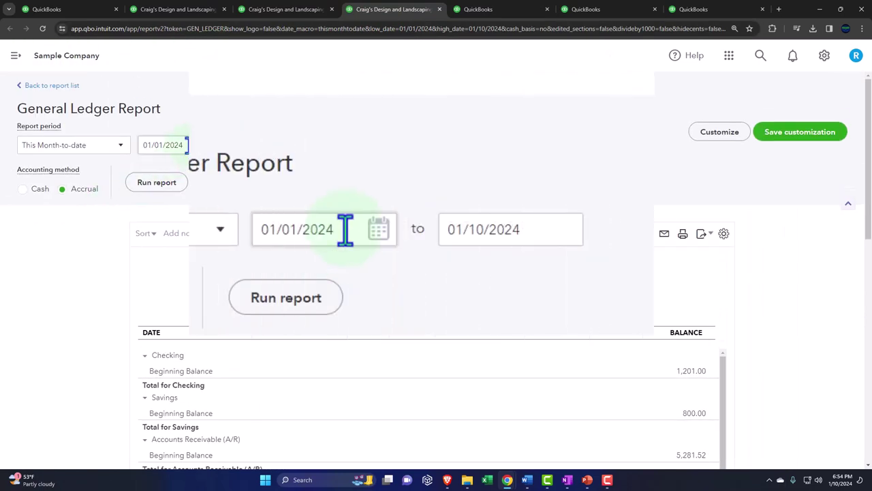
pyautogui.click(173, 140)
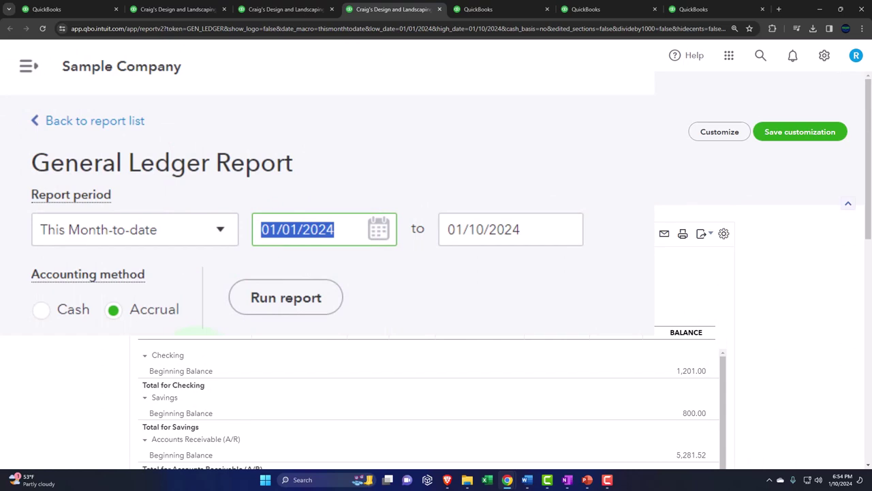
pyautogui.write('010123')
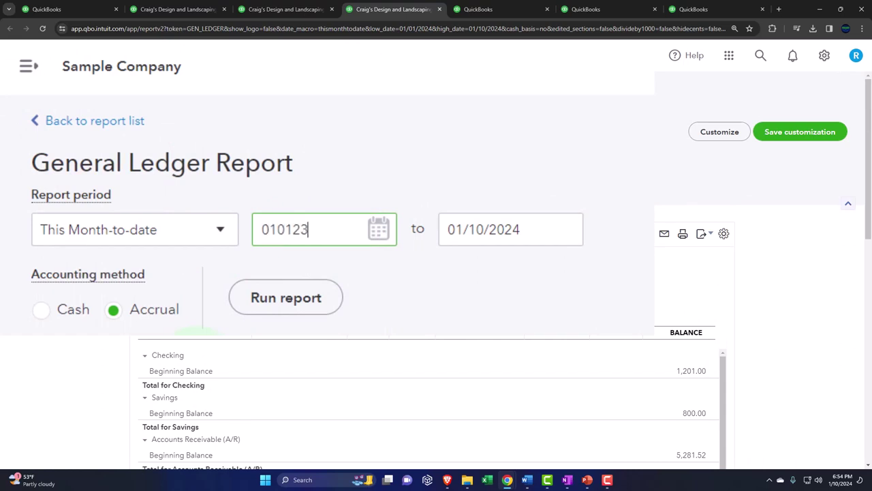
pyautogui.press('Tab')
pyautogui.write('123123')
pyautogui.press('Tab')
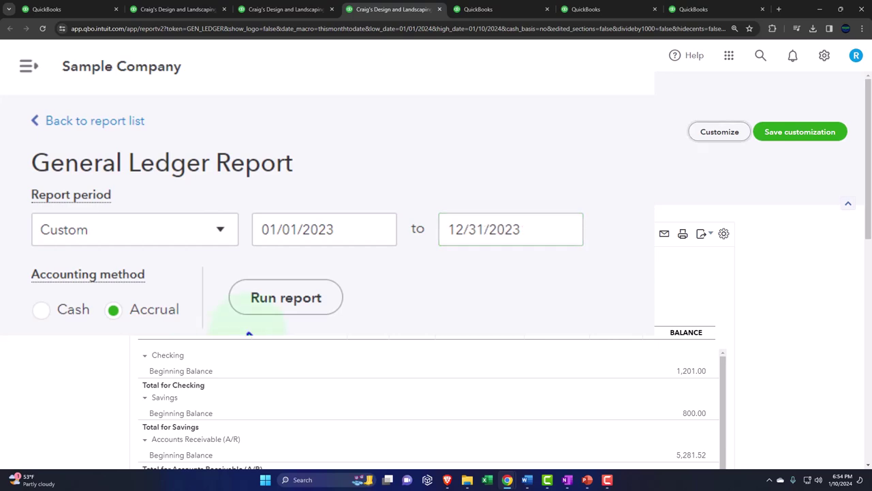
pyautogui.click(314, 299)
pyautogui.scroll(-2, 117, 228)
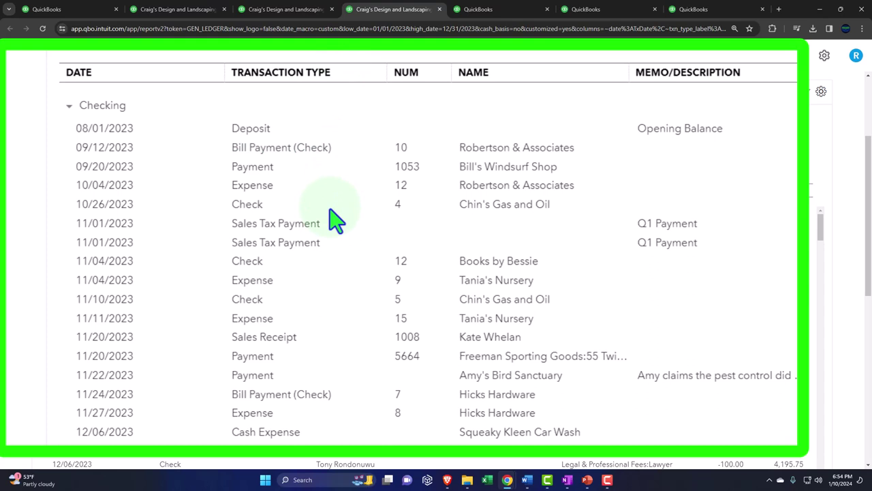
# Step: View the transactions behind the Checking balance on the Balance Sheet, and return to the statement
pyautogui.click(189, 9)
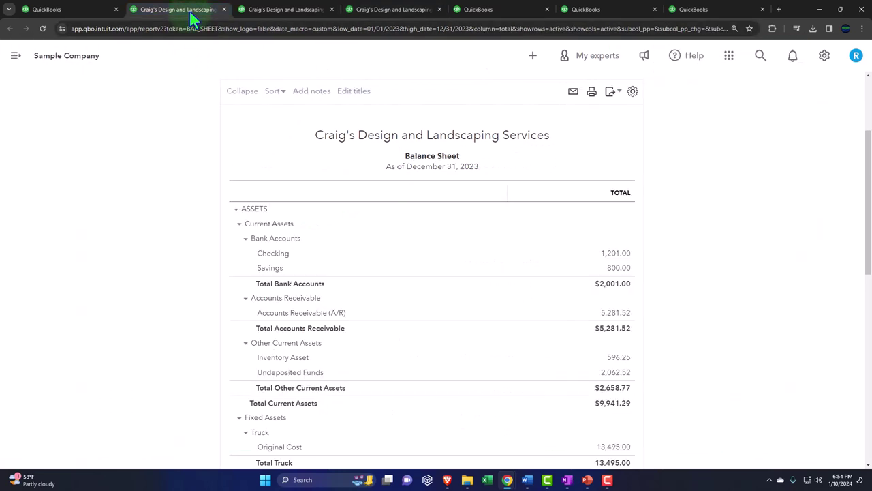
pyautogui.click(609, 258)
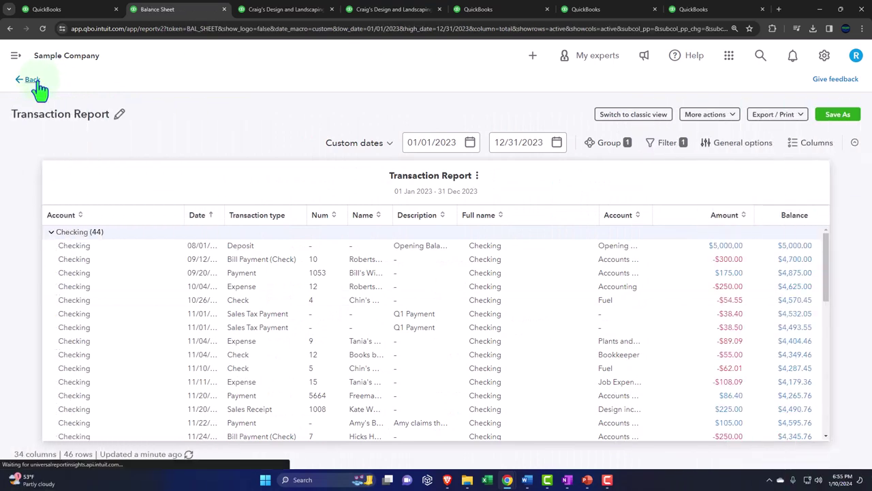
pyautogui.click(38, 83)
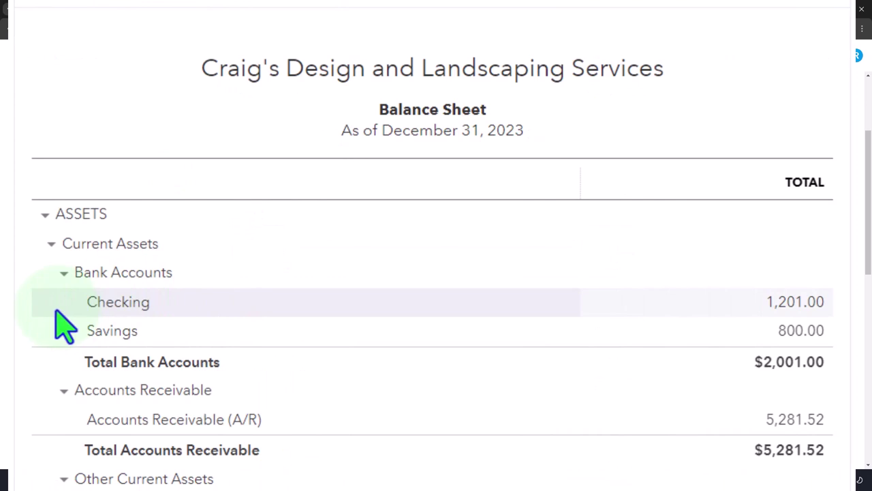
# Step: Examine how the General Ledger, Transaction List by Date and Journal reports each arrange the same 2023 transactions
pyautogui.click(362, 12)
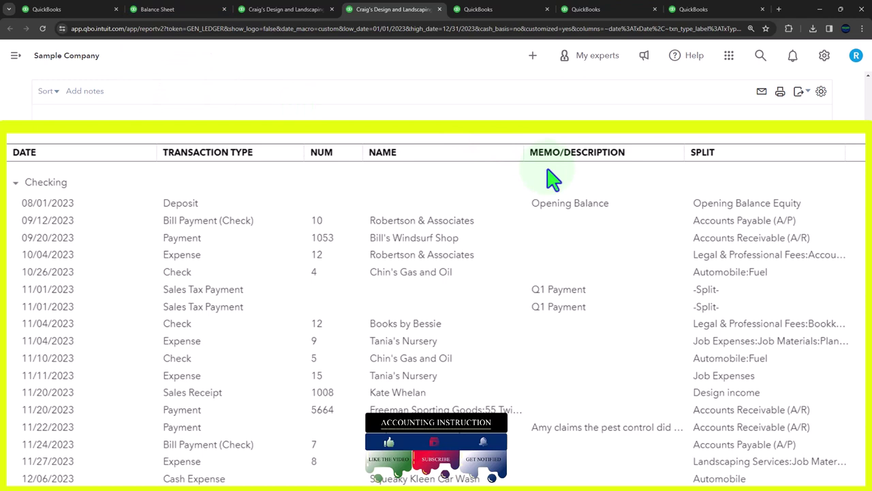
pyautogui.click(593, 9)
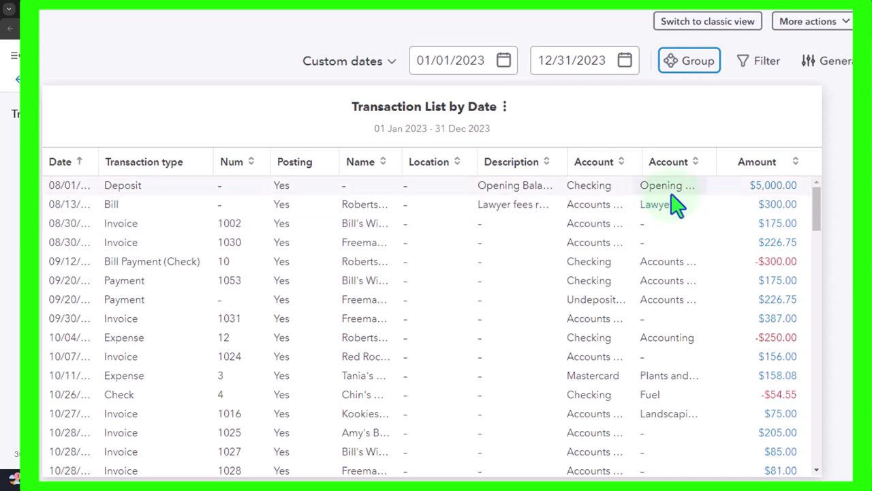
pyautogui.click(692, 11)
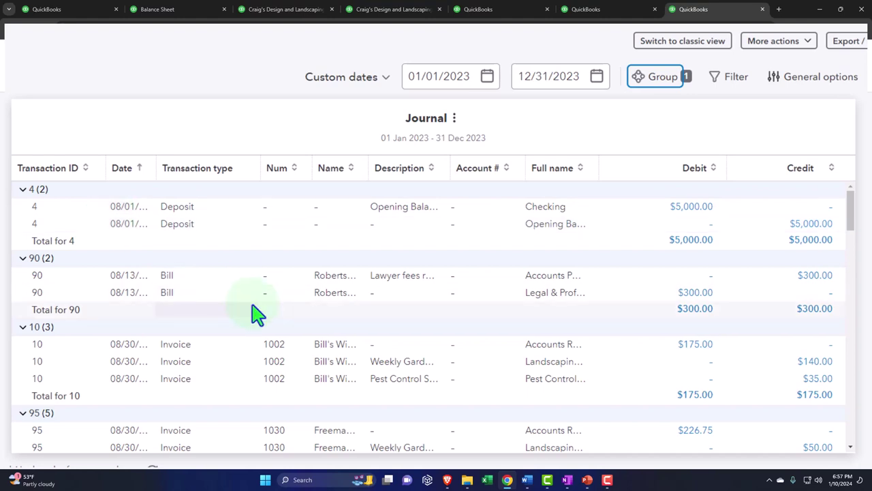
pyautogui.scroll(-2, 258, 313)
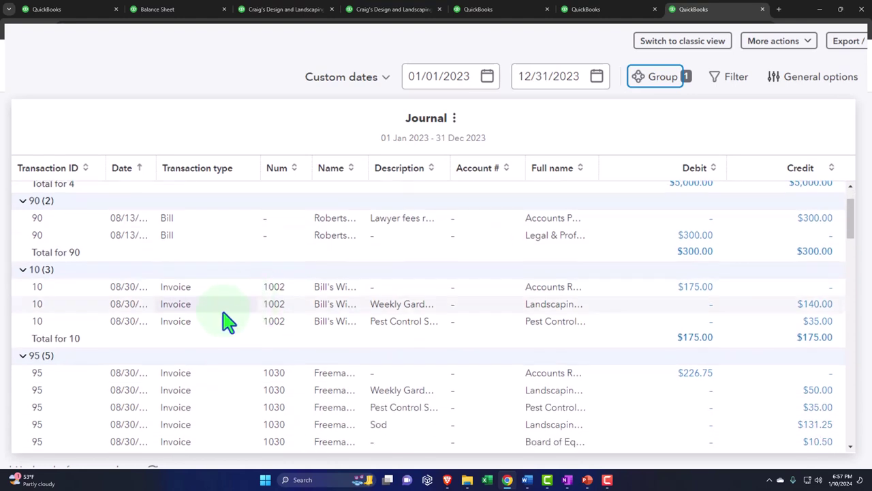
pyautogui.scroll(-4, 205, 319)
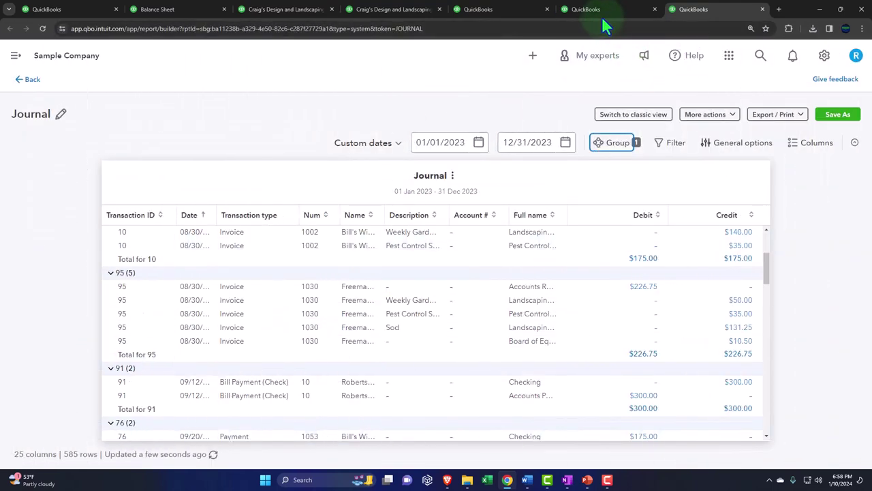
# Step: Compare the single amounts in the Transaction List by Date with the debit and credit entries per transaction in the Journal
pyautogui.click(602, 15)
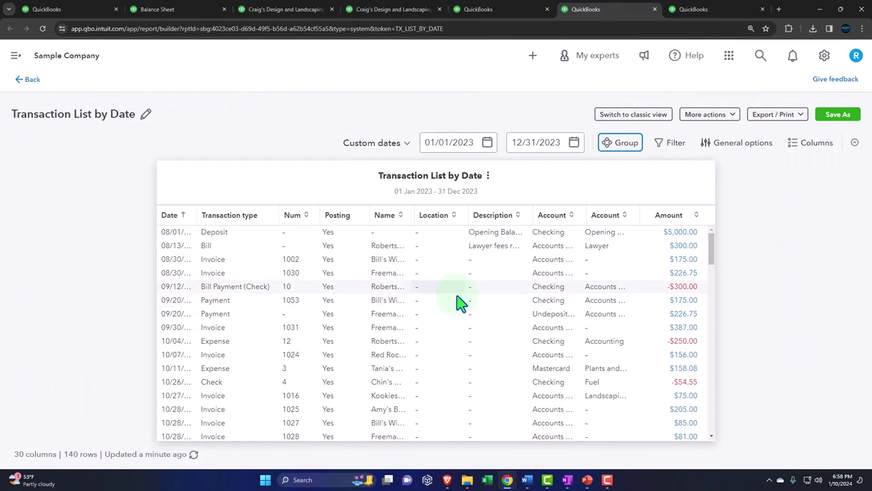
pyautogui.click(679, 307)
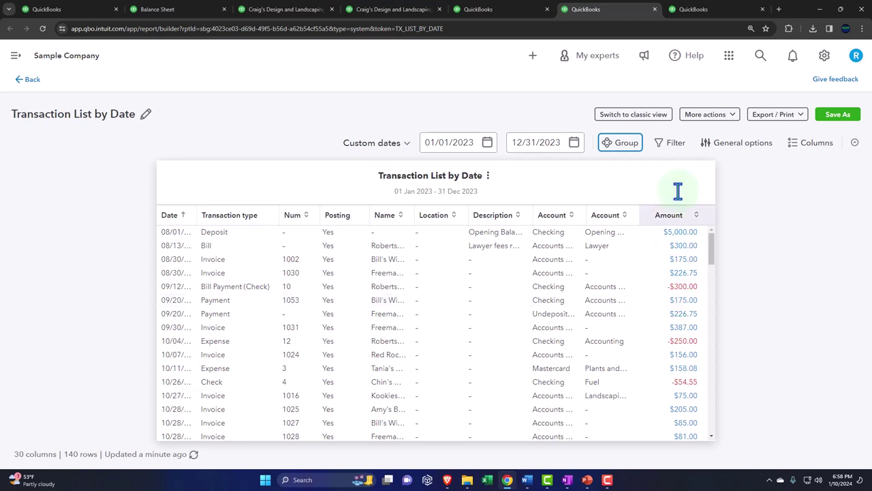
pyautogui.click(693, 15)
pyautogui.click(617, 303)
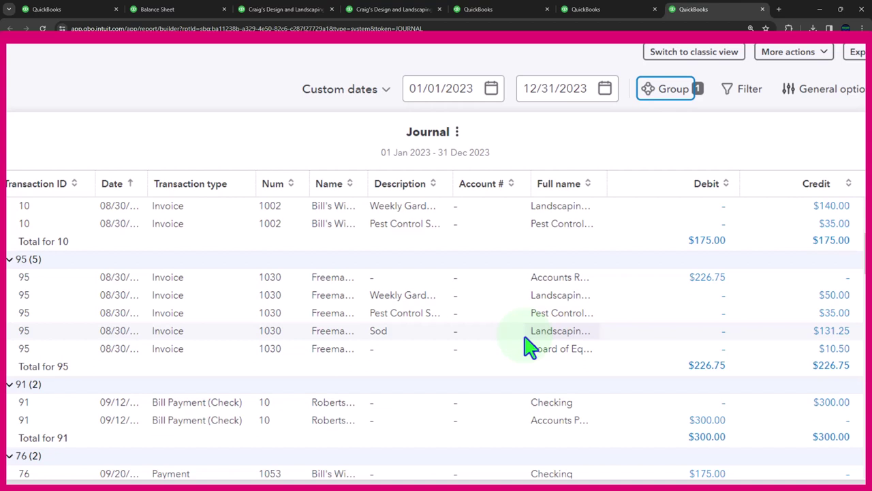
pyautogui.scroll(3, 103, 368)
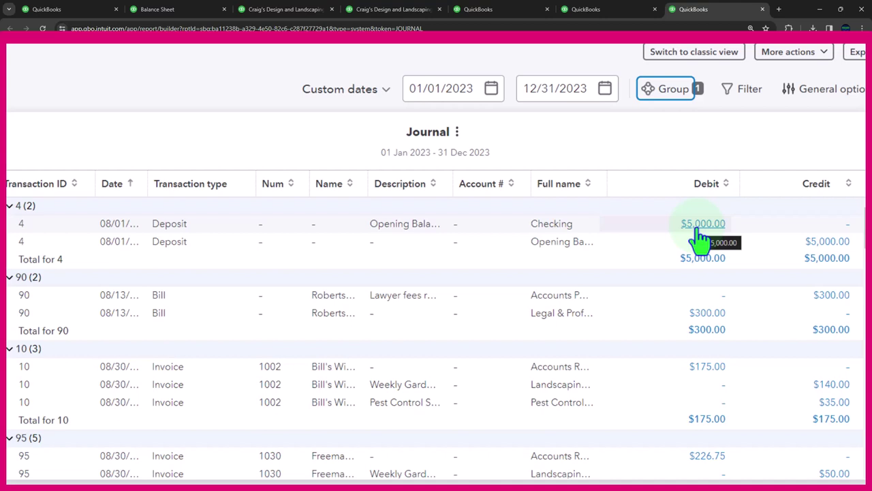
pyautogui.scroll(-1, 666, 306)
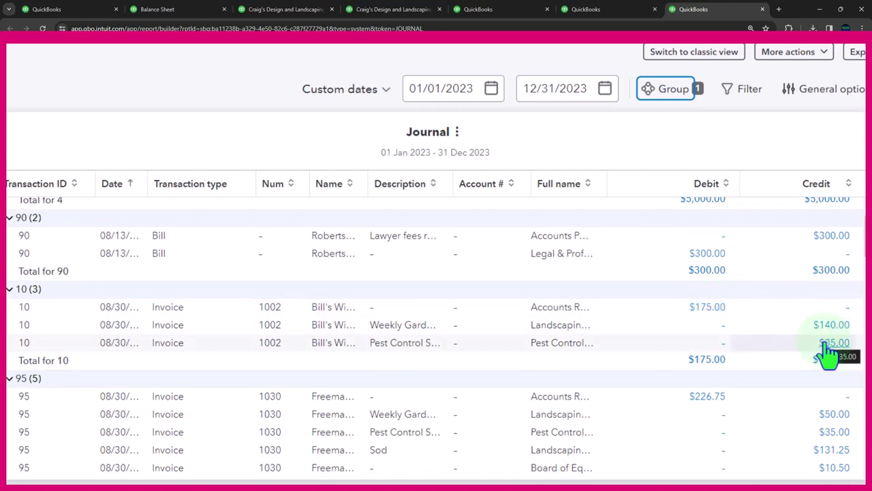
pyautogui.scroll(-3, 828, 353)
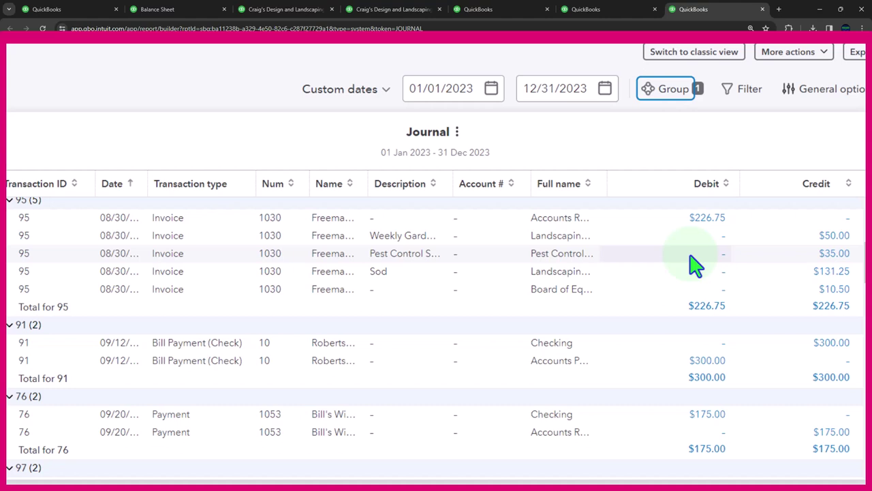
pyautogui.scroll(-5, 695, 266)
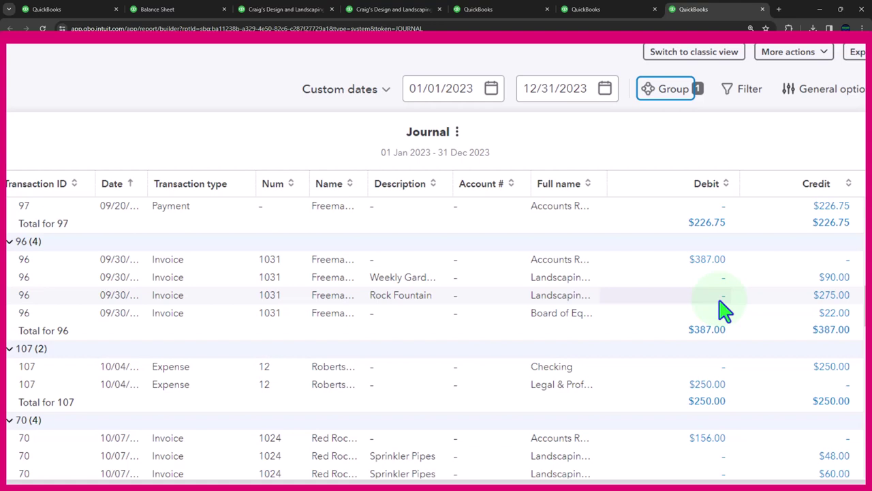
# Step: Examine the debit and credit lines of the September and October 2023 invoices, checks and expenses in the Journal
pyautogui.scroll(-4, 723, 310)
pyautogui.scroll(-2, 724, 310)
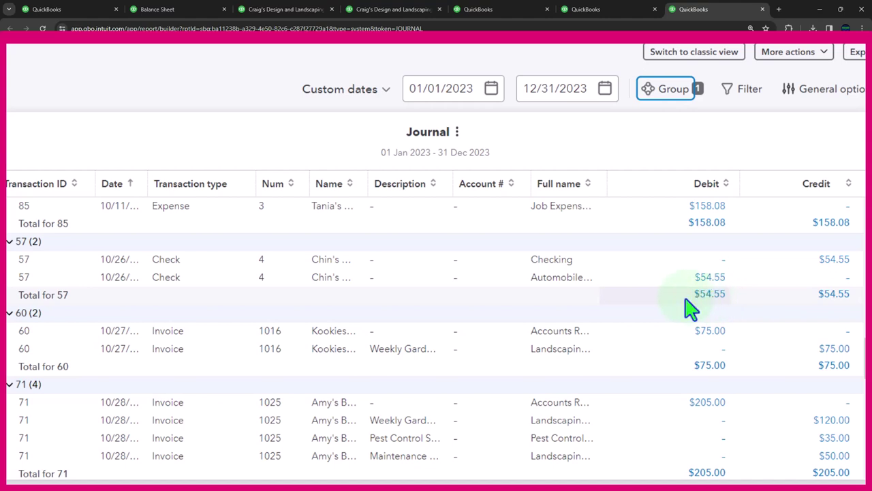
pyautogui.scroll(-4, 689, 310)
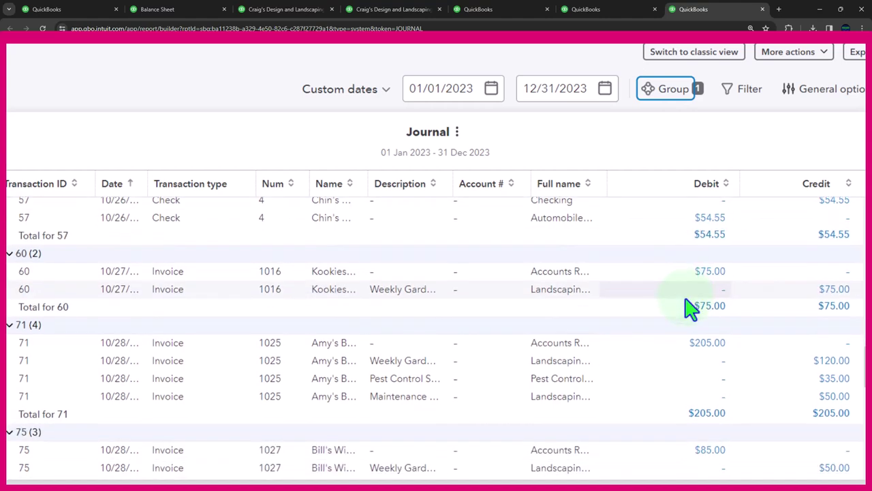
pyautogui.scroll(-1, 689, 310)
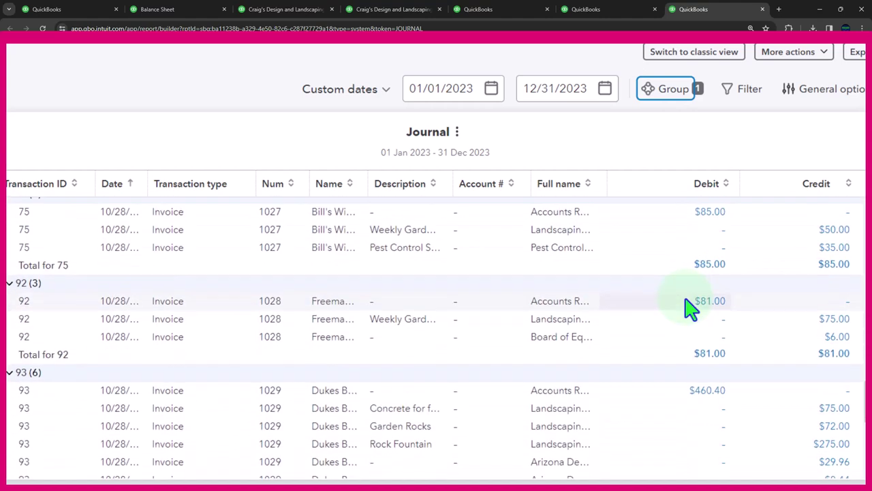
pyautogui.scroll(-1, 689, 310)
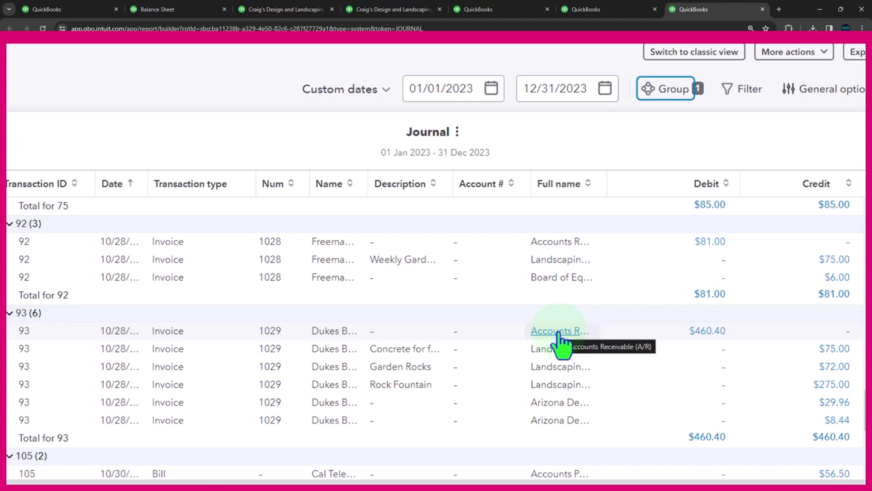
# Step: Set the Journal's start date to 12/01/2023 and export the December report to Excel
pyautogui.click(473, 90)
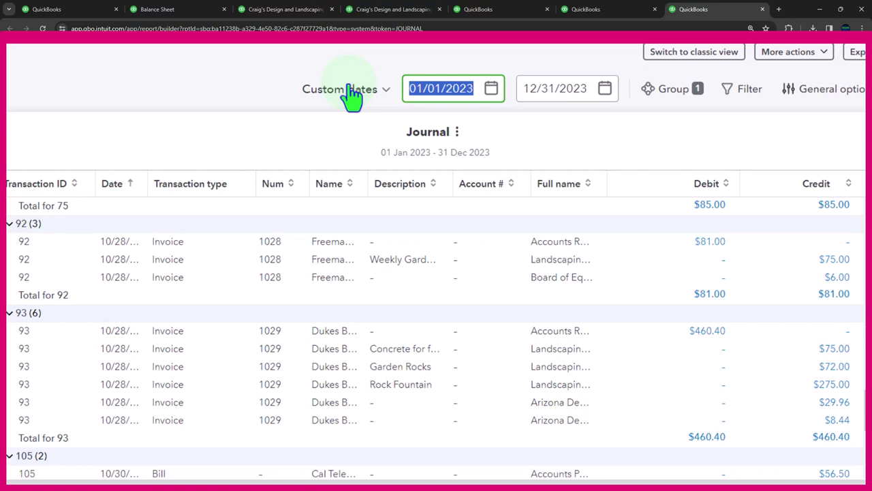
pyautogui.write('120123')
pyautogui.press('Tab')
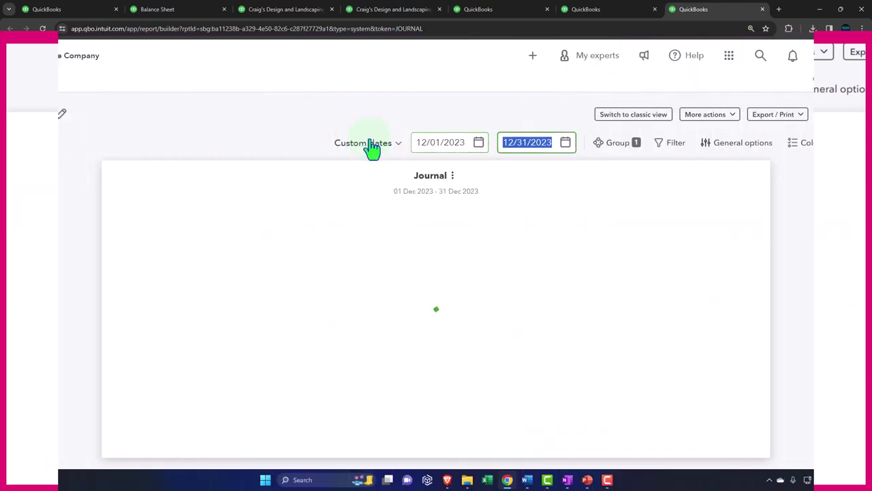
pyautogui.click(785, 128)
pyautogui.click(779, 140)
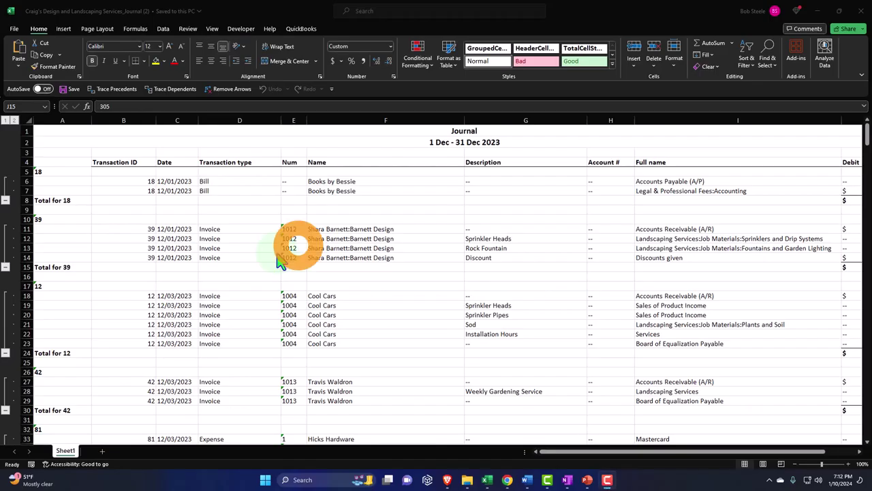
# Step: In the exported Excel workbook, examine the debit amounts and totals of transactions 18 and 39 against their credits
pyautogui.click(578, 452)
pyautogui.moveTo(587, 453); pyautogui.dragTo(691, 420)
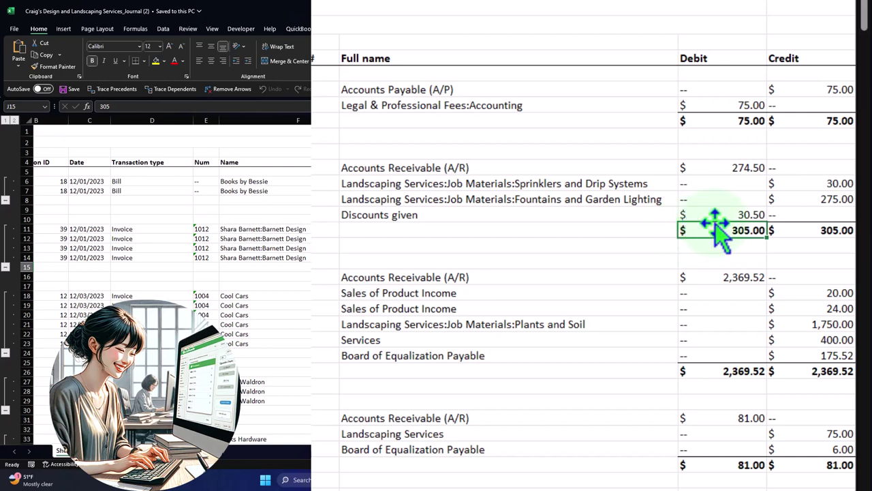
pyautogui.click(729, 106)
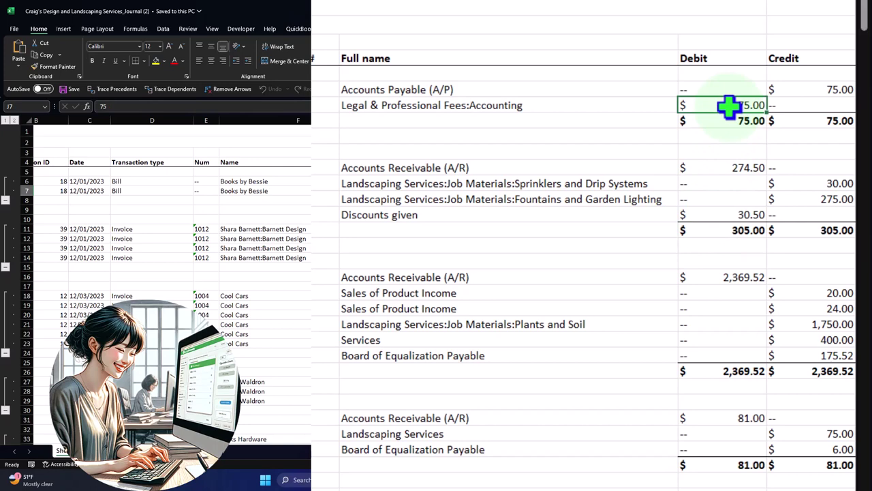
pyautogui.press('Down')
pyautogui.press('Down')
pyautogui.press('Down')
pyautogui.press('Down')
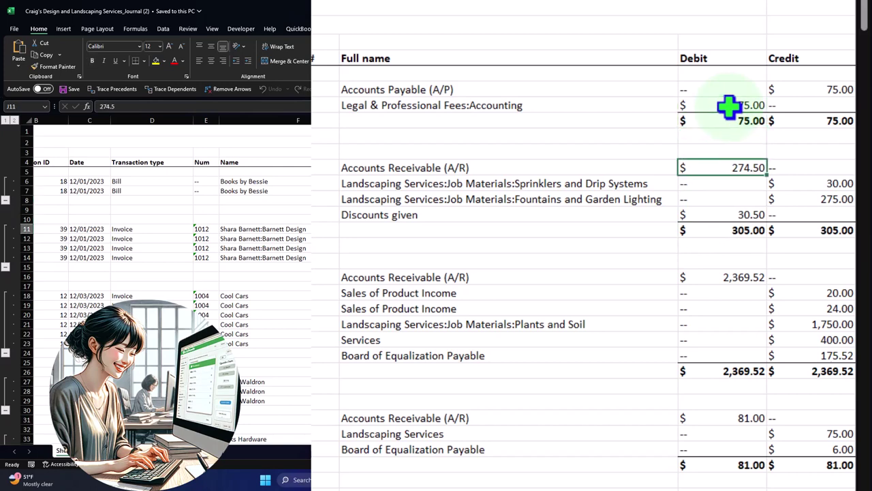
pyautogui.press('Down')
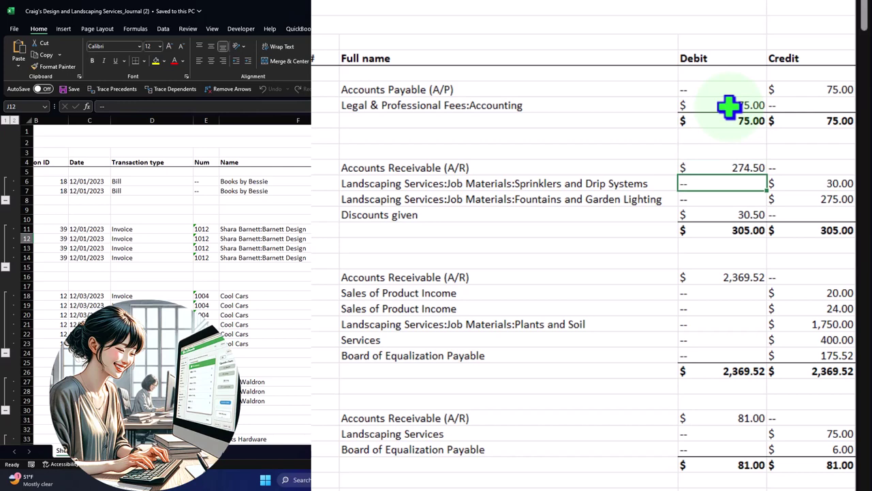
pyautogui.press('Down')
pyautogui.press('Down')
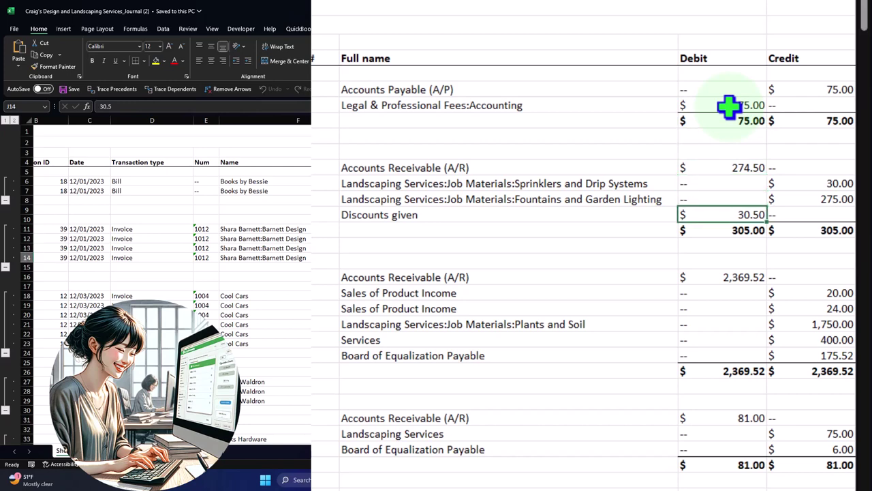
pyautogui.press('Down')
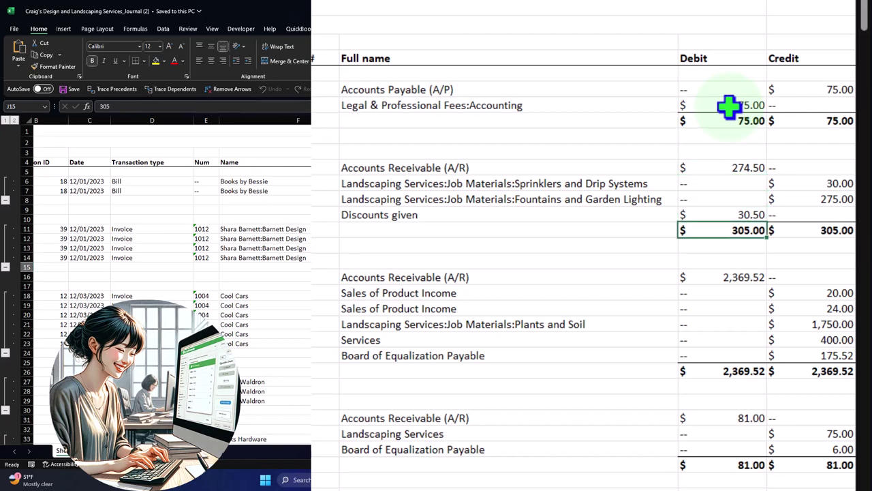
# Step: Compare the Transaction ID values with the Num values for the first bill and invoice in the exported Journal
pyautogui.press('Left')
pyautogui.press('Left')
pyautogui.press('Home')
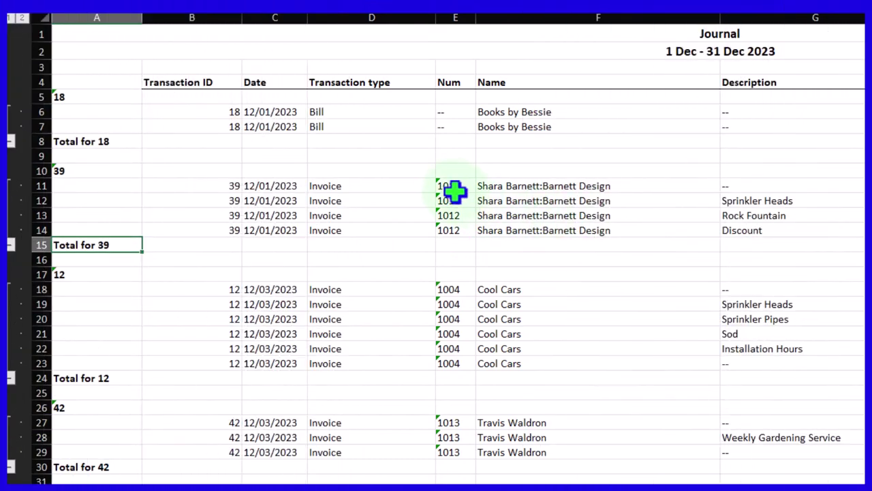
pyautogui.click(454, 188)
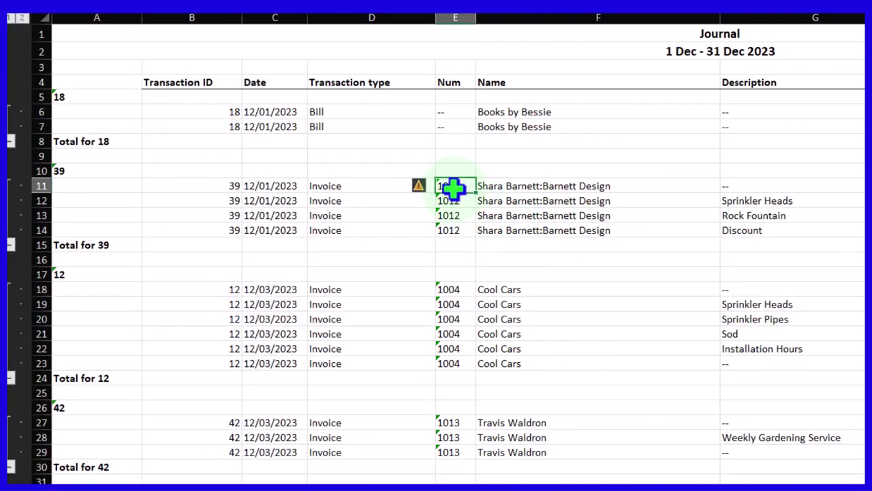
pyautogui.click(211, 197)
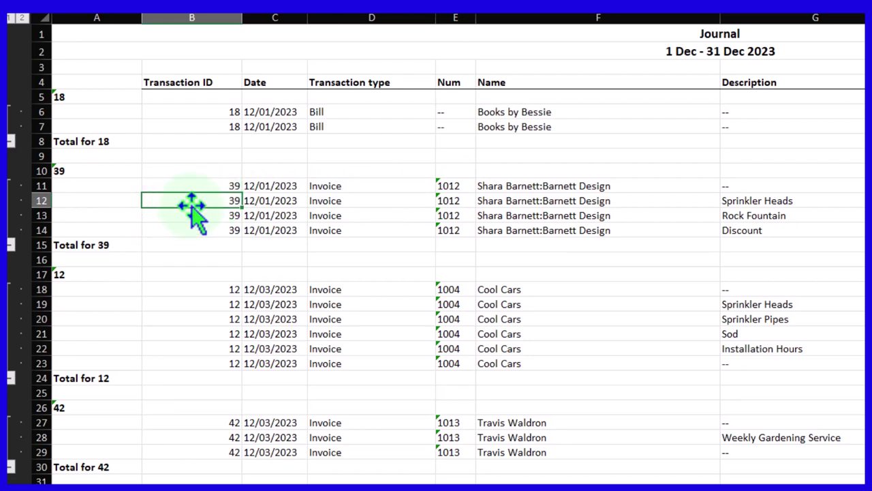
pyautogui.click(206, 114)
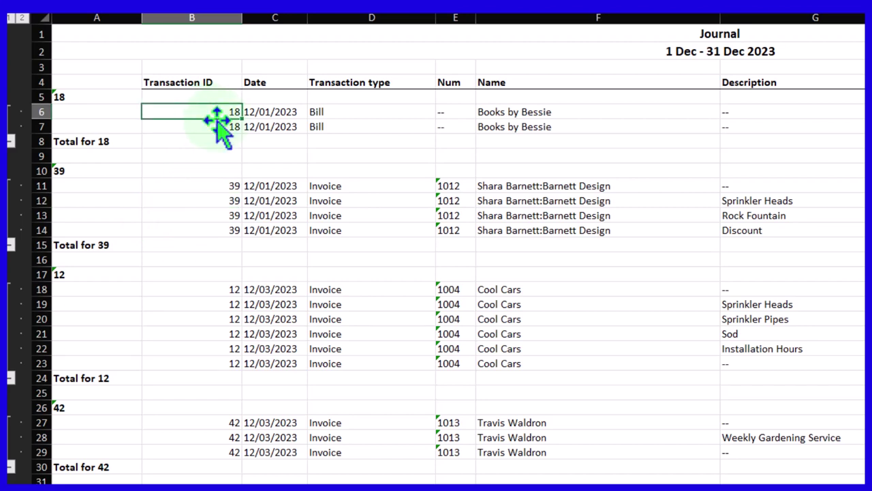
pyautogui.click(446, 184)
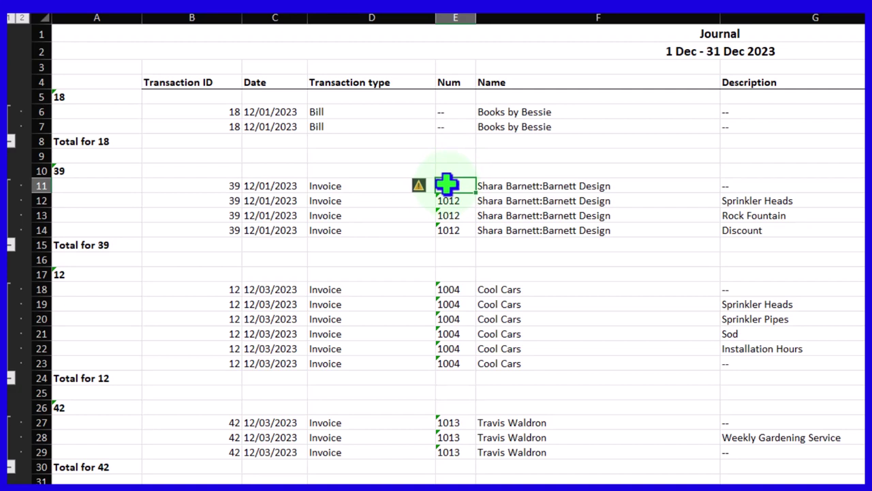
# Step: Convert the text-formatted entries in the Num column to numbers, from E11 down through the rest of the Journal
pyautogui.doubleClick(458, 185)
pyautogui.press('Return')
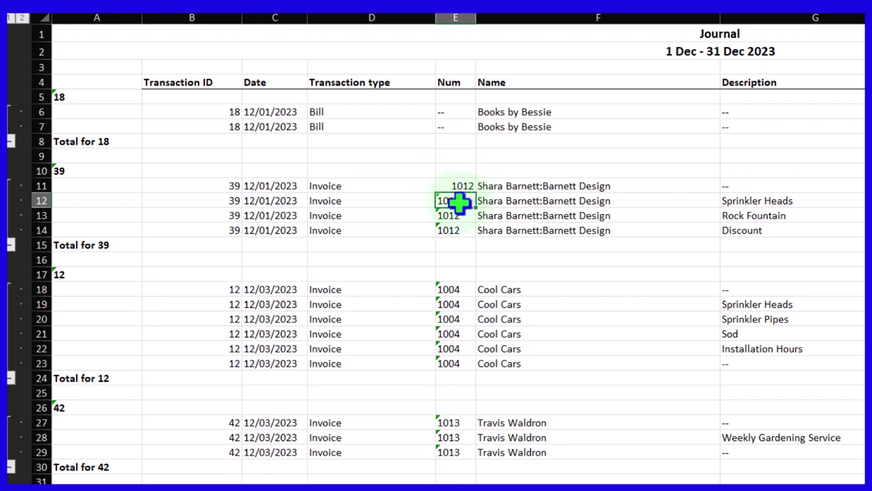
pyautogui.moveTo(450, 200); pyautogui.dragTo(445, 451)
pyautogui.moveTo(867, 429); pyautogui.dragTo(867, 133)
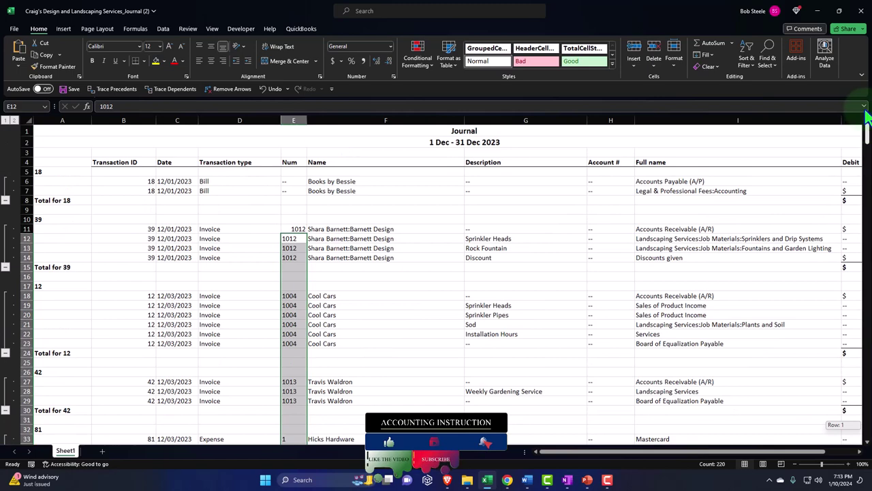
pyautogui.click(275, 238)
pyautogui.click(427, 249)
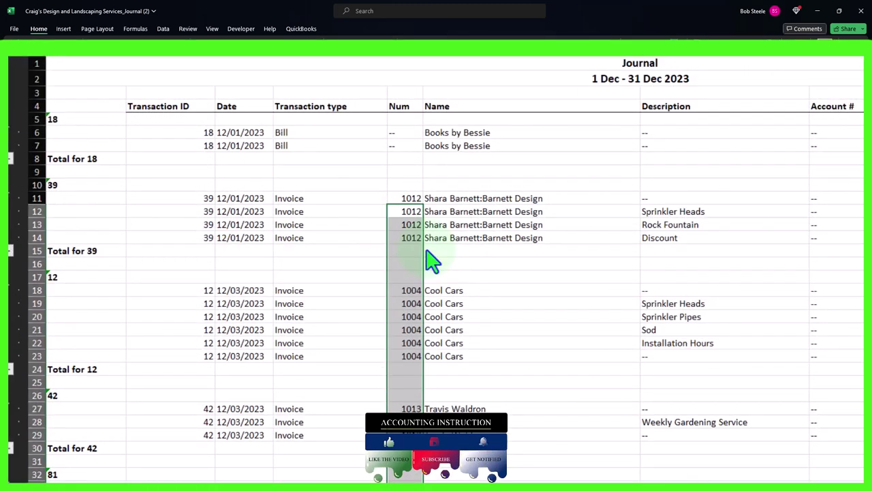
# Step: Enter 9999 as the Num on the first line of the Books by Bessie bill in cell E6
pyautogui.click(404, 132)
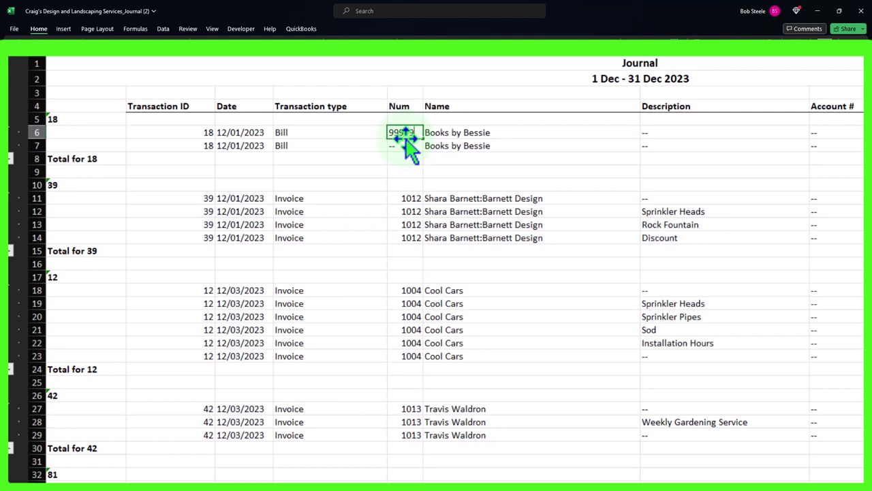
pyautogui.write('1399')
pyautogui.press('Return')
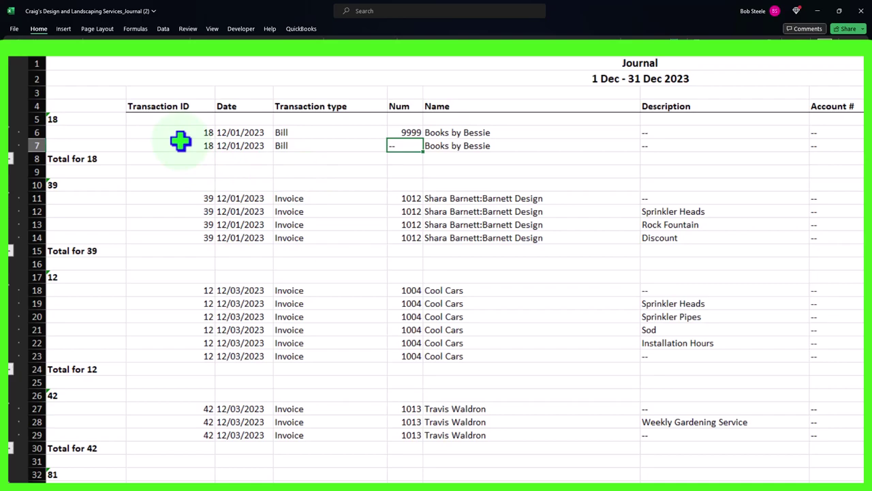
# Step: Count the Transaction ID entries below the Journal data with =COUNT(B6:B468) in cell B473
pyautogui.scroll(-20, 180, 150)
pyautogui.scroll(-20, 177, 160)
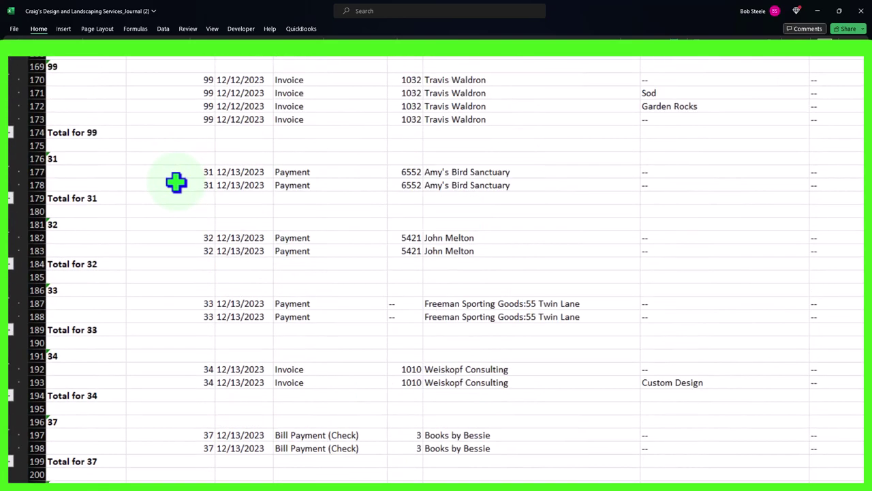
pyautogui.scroll(-20, 176, 181)
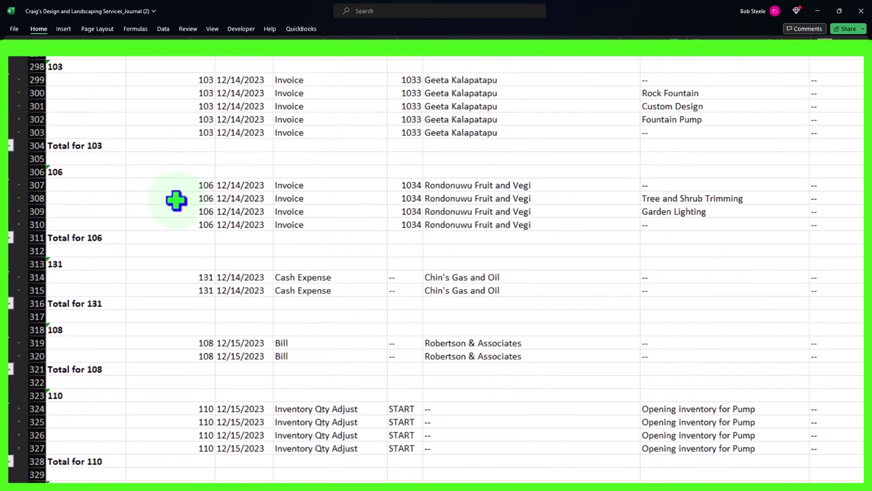
pyautogui.scroll(-20, 175, 195)
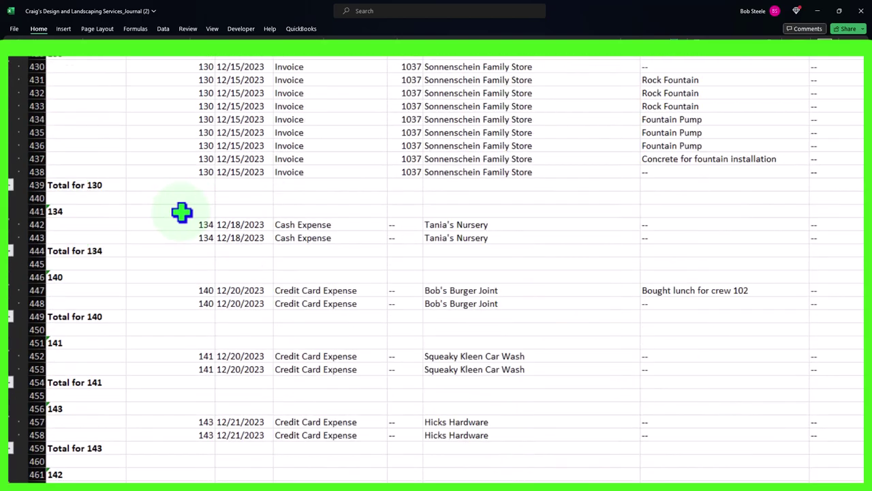
pyautogui.scroll(-13, 181, 212)
pyautogui.scroll(3, 179, 224)
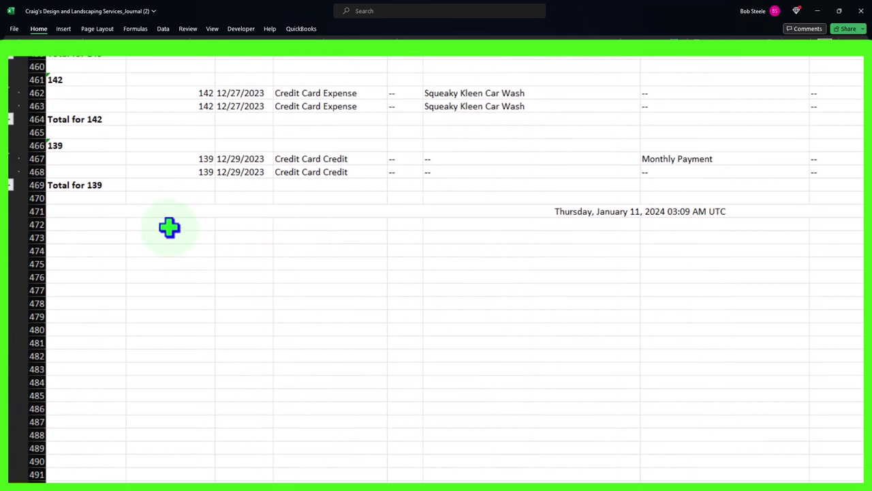
pyautogui.click(169, 237)
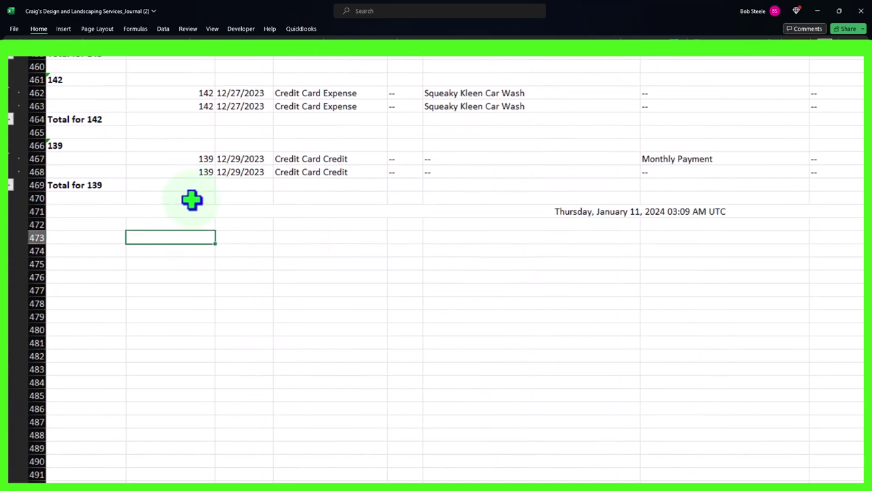
pyautogui.write('=count(')
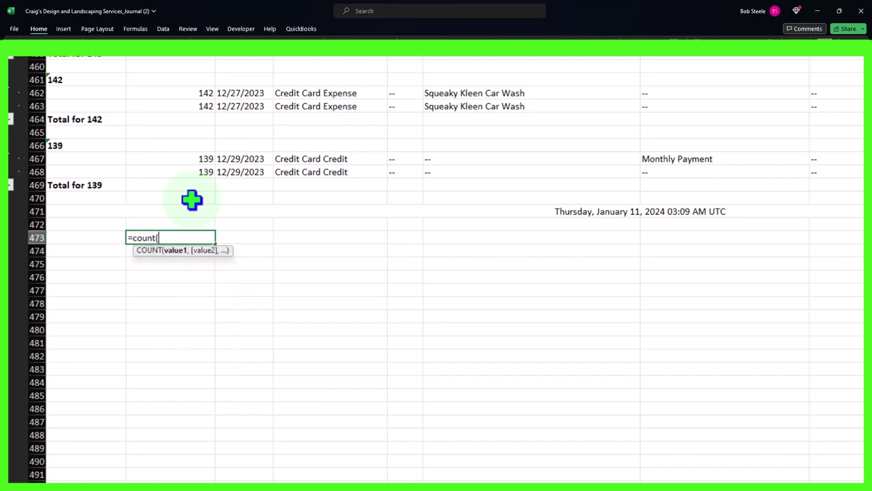
pyautogui.moveTo(169, 184); pyautogui.dragTo(188, 139)
pyautogui.press('Return')
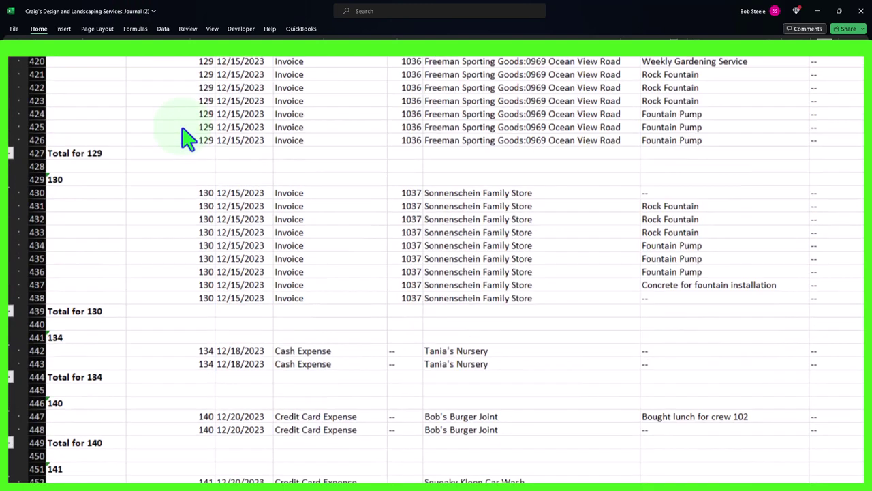
# Step: Check the range used by the COUNT formula in B473, and close the exported workbook to return to QuickBooks
pyautogui.scroll(-1, 187, 140)
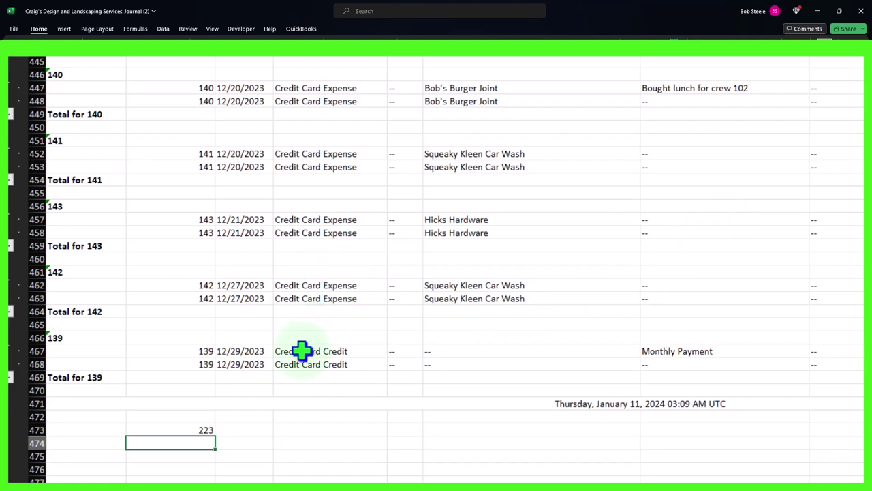
pyautogui.doubleClick(198, 428)
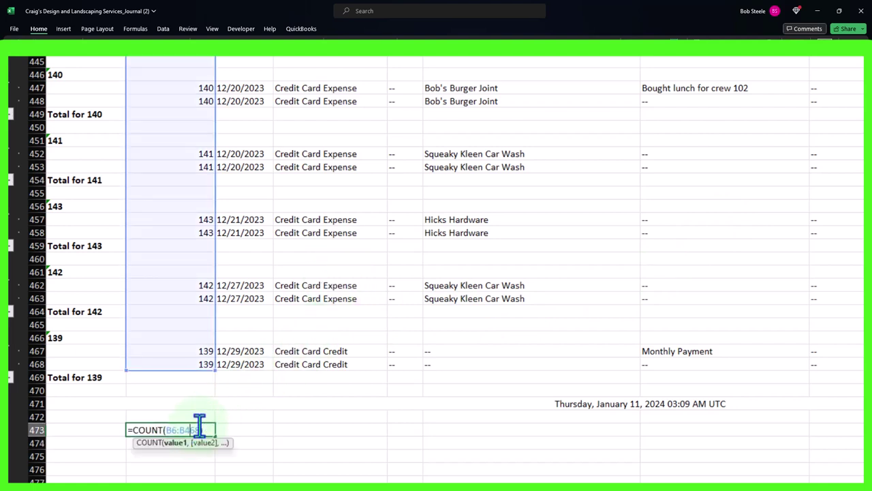
pyautogui.press('Return')
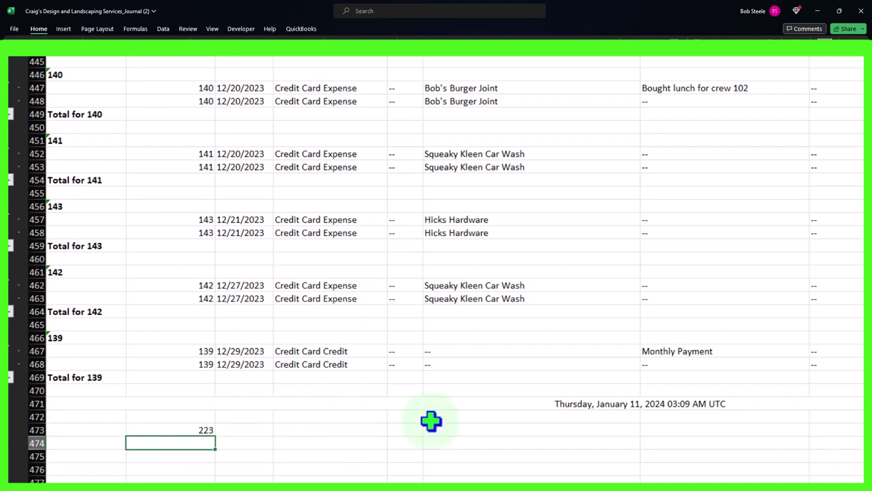
pyautogui.click(860, 10)
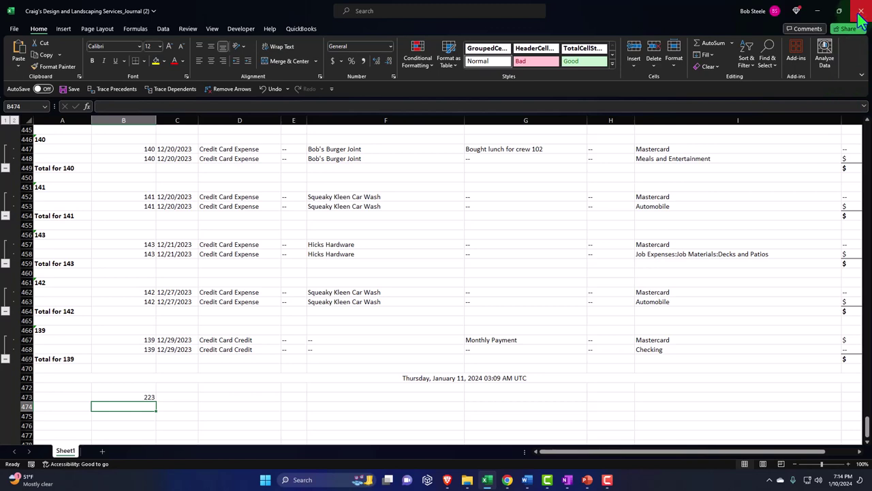
pyautogui.click(451, 250)
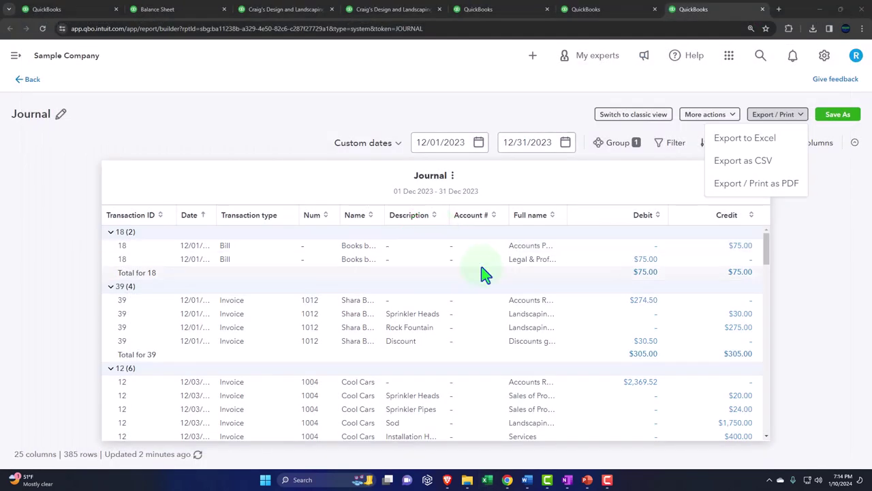